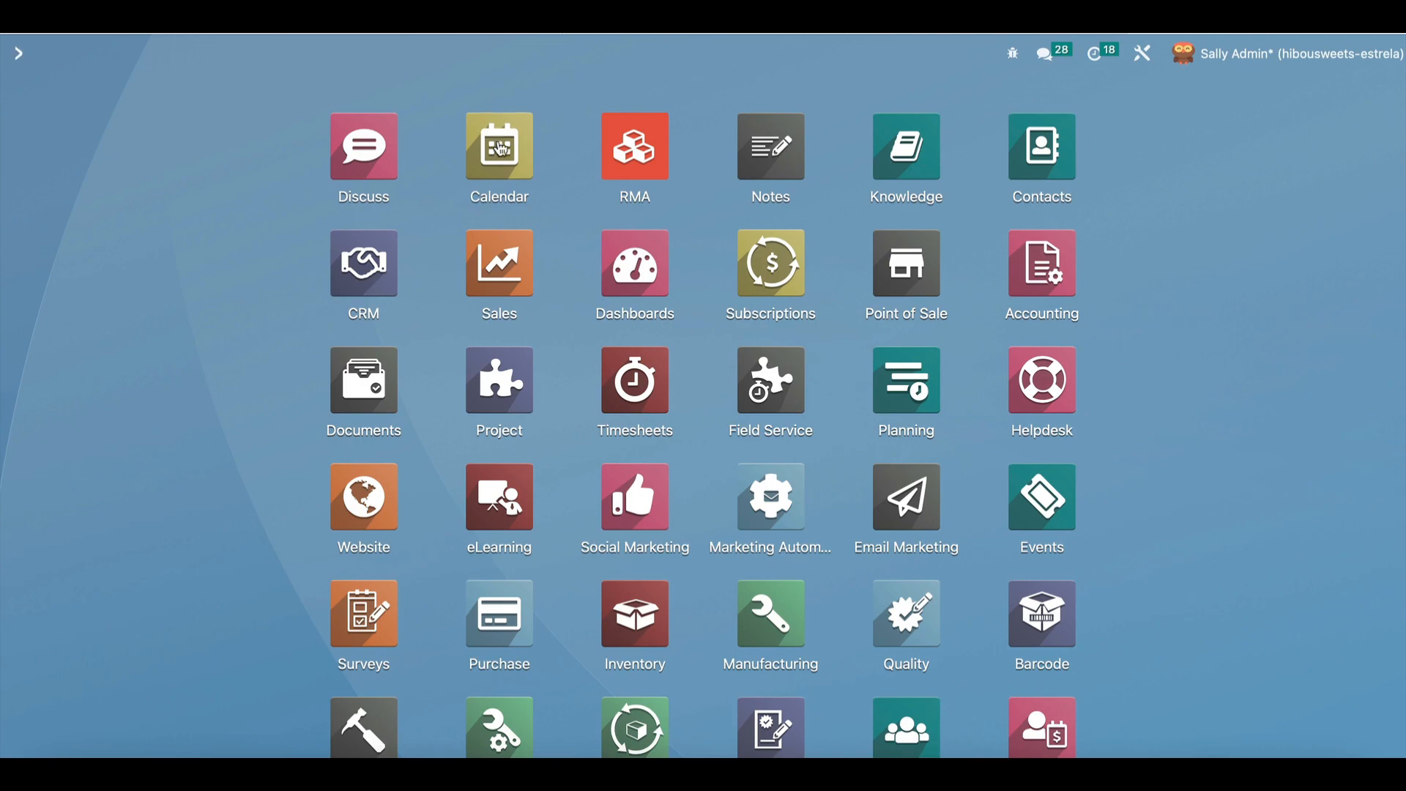
Launch the Calendar app from the Odoo home screen.
click(499, 149)
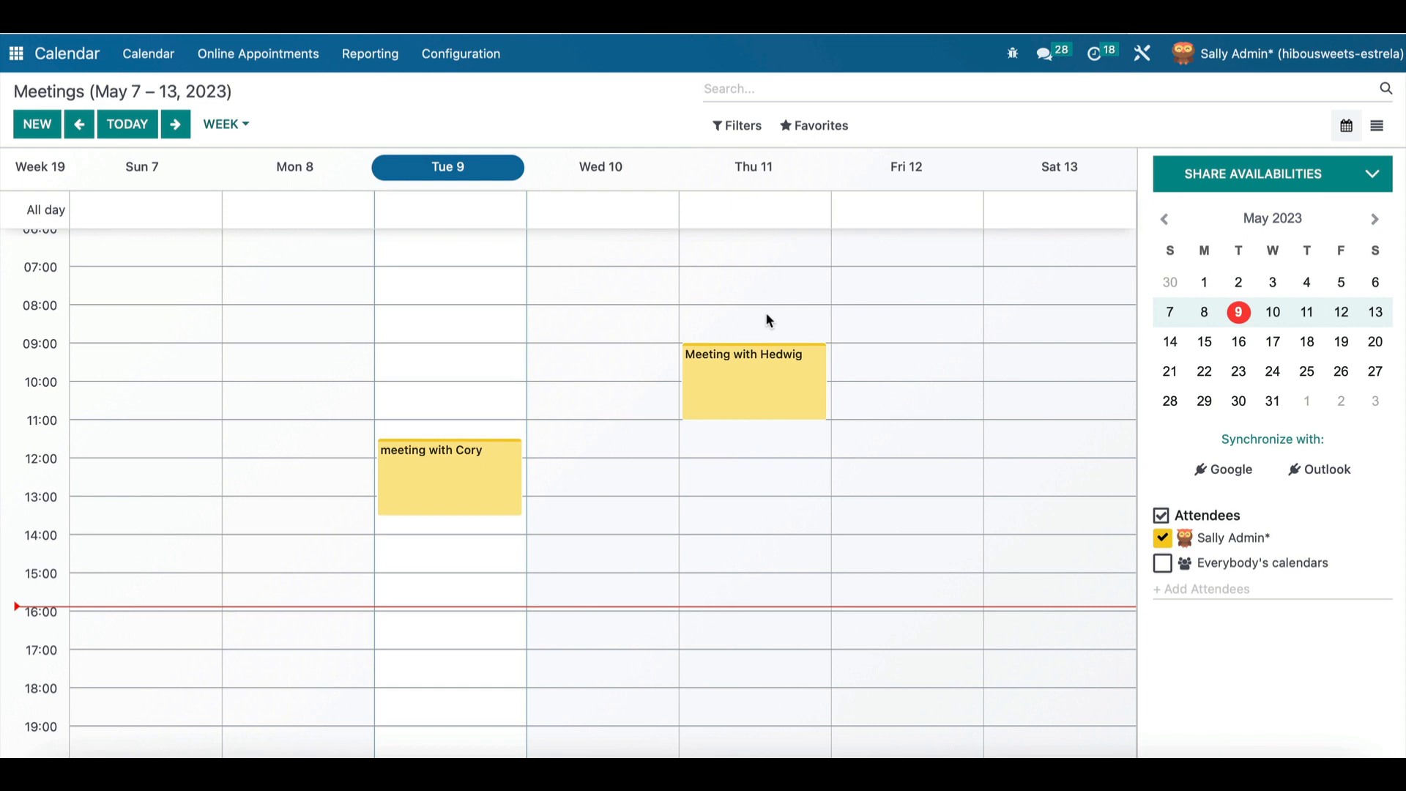
Create a new meeting from the May 7–13 week view.
click(31, 128)
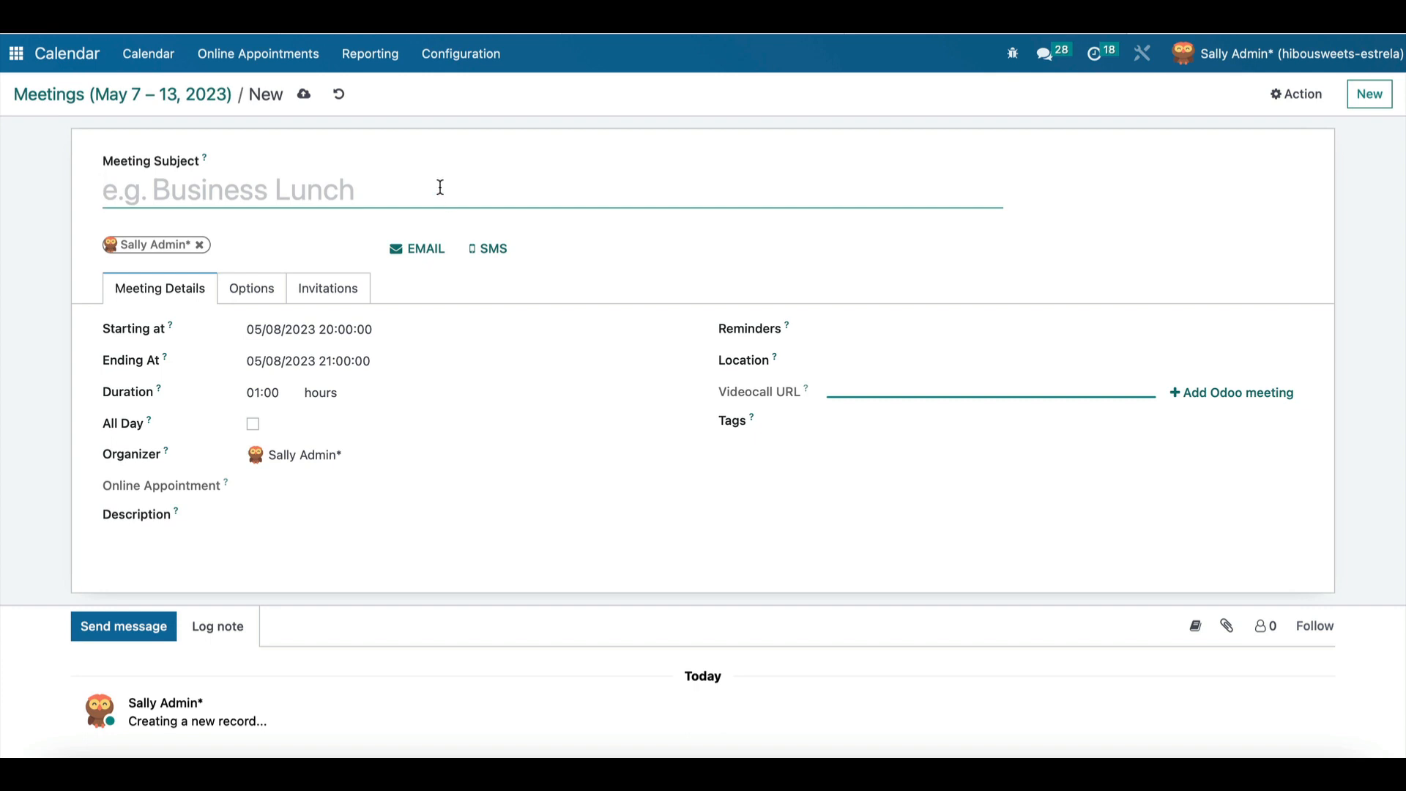
Title the meeting 'Meeting with Harry' and enter its Florida street-address location.
text(Meet)
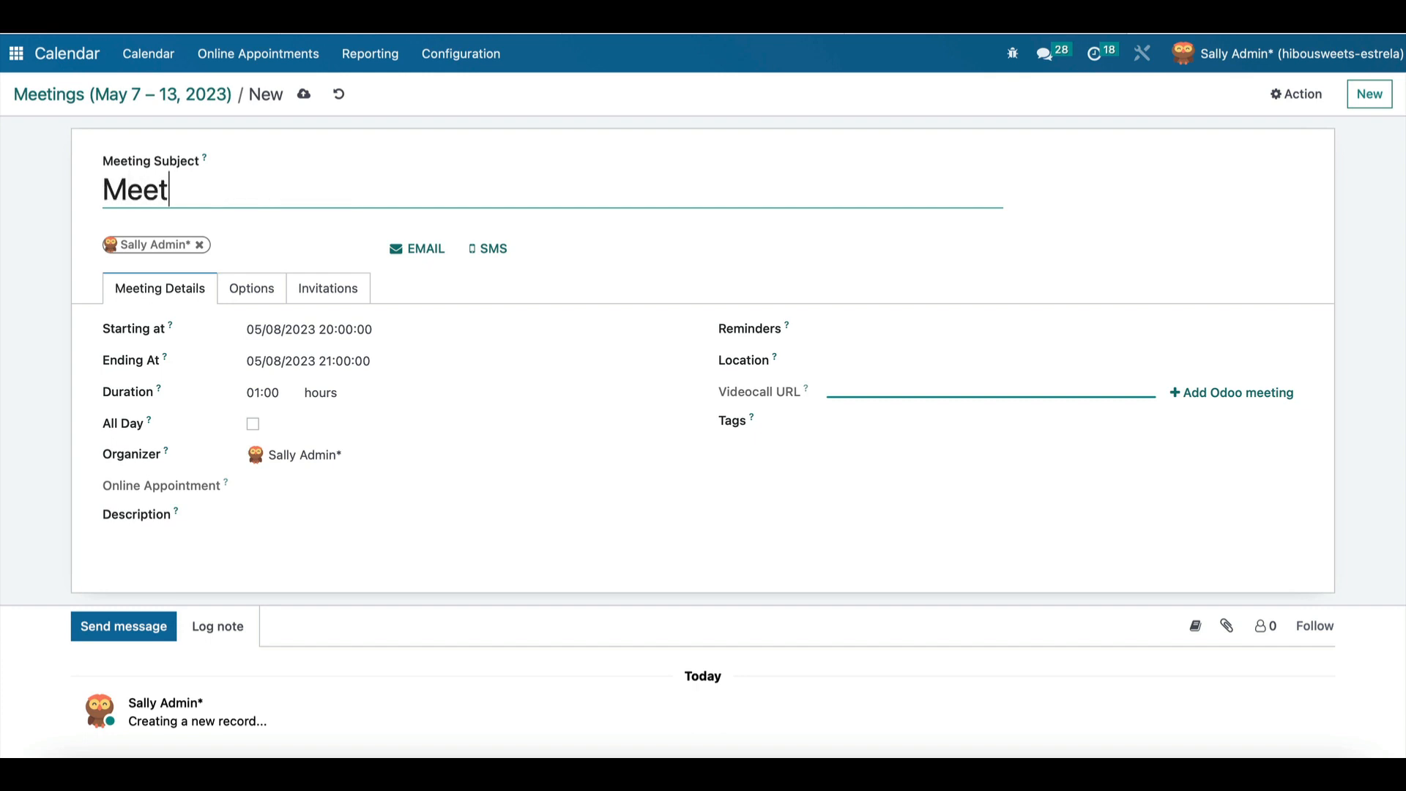
text(ing with )
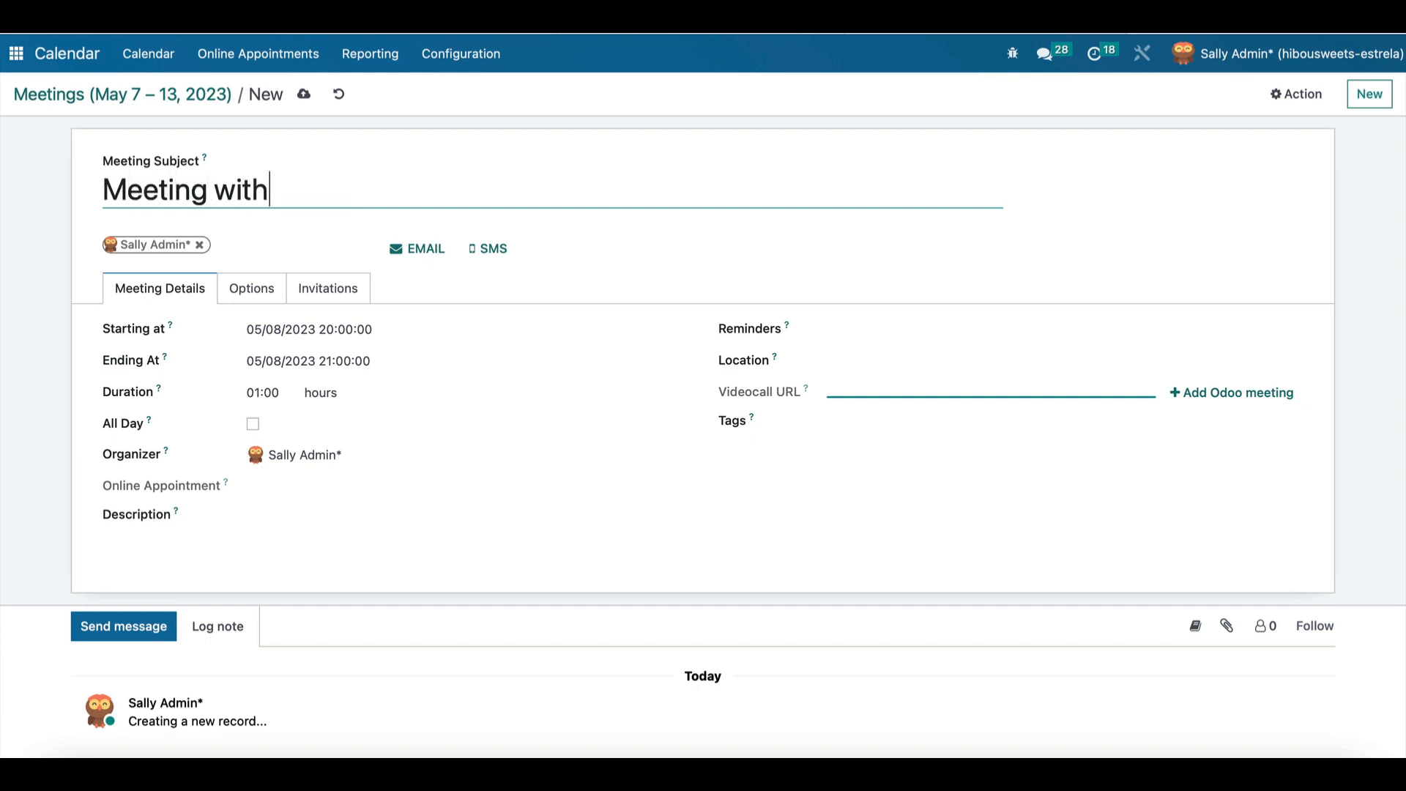
text(Harry)
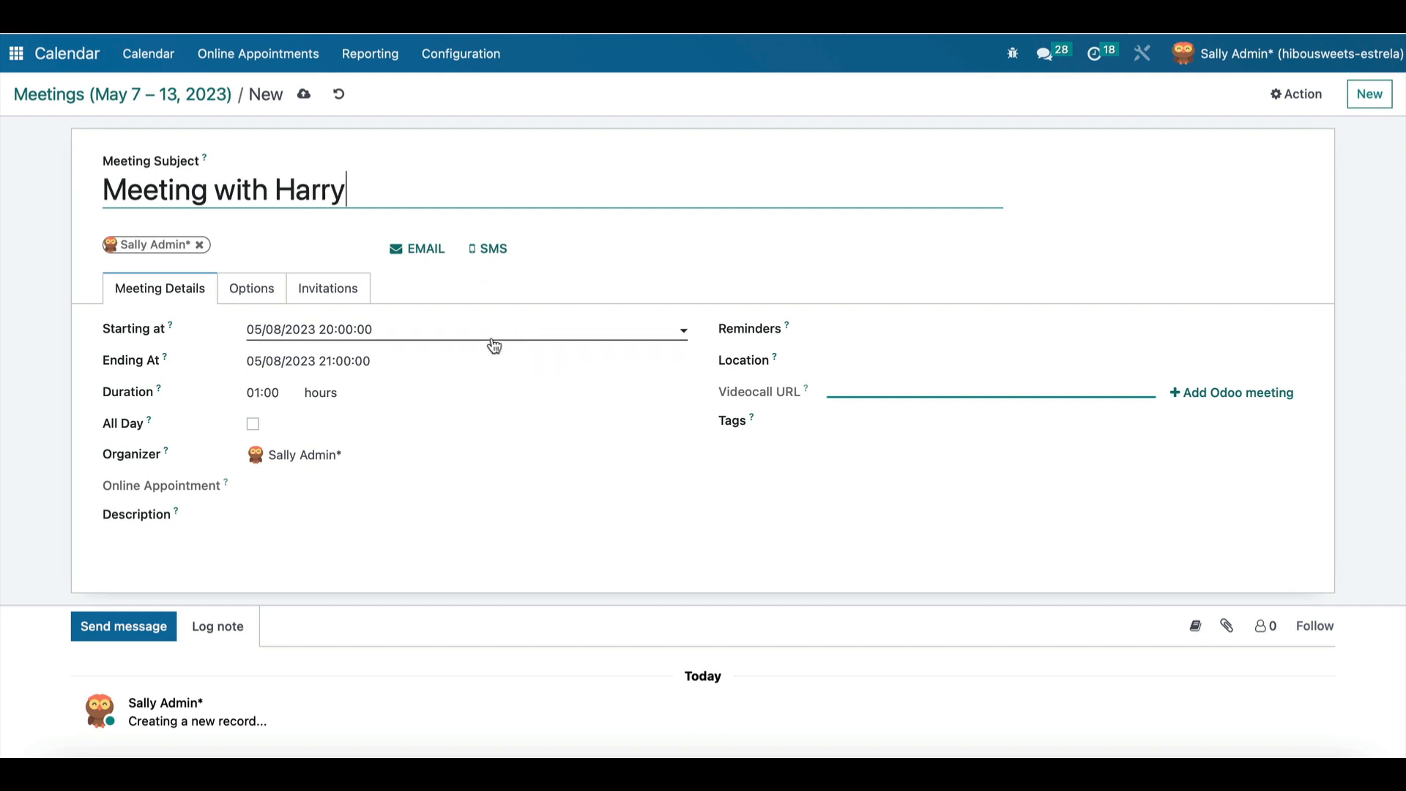
click(334, 335)
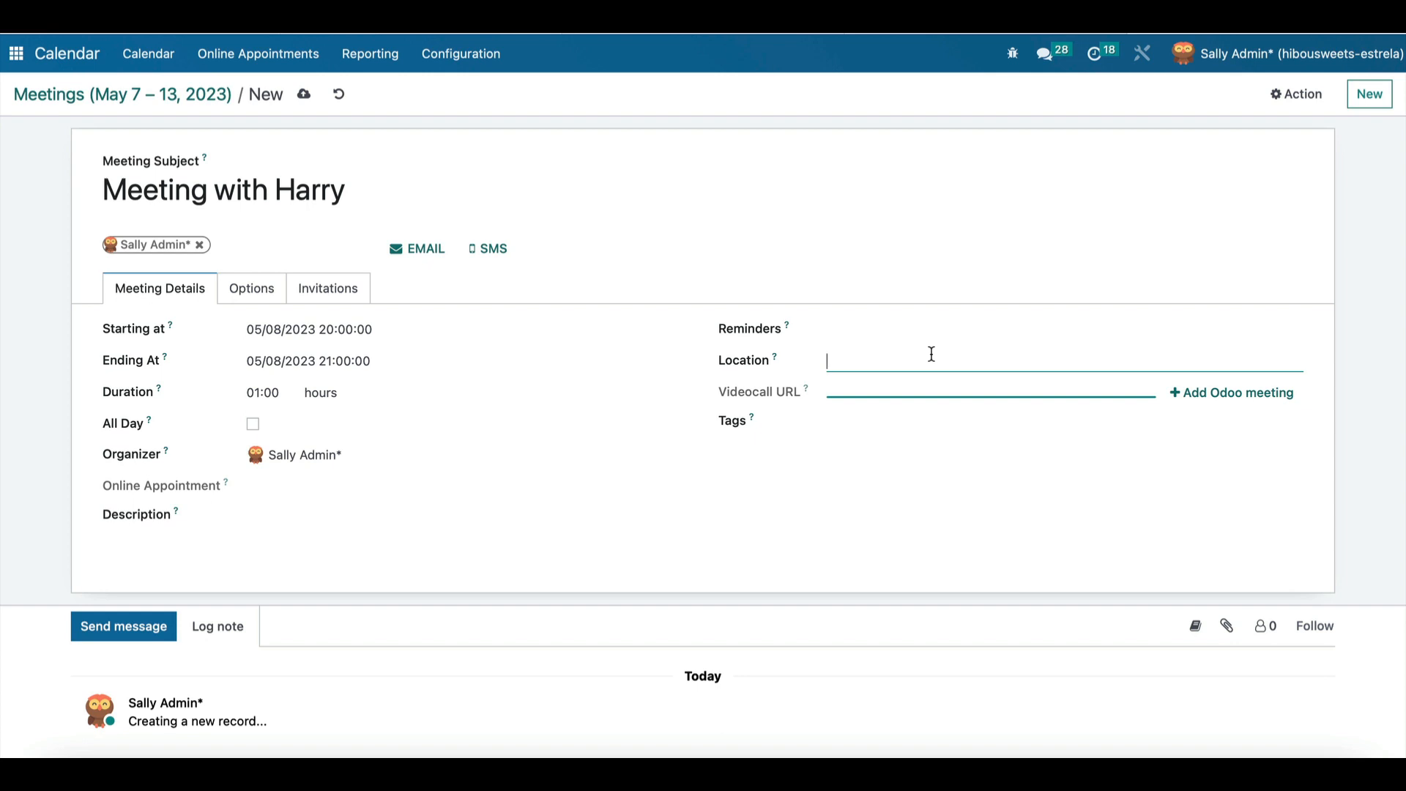
click(931, 354)
text(123 street )
text( florida)
Describe it as '- How odoo can help you grow your business.', invite the Harry contact, and save.
click(397, 526)
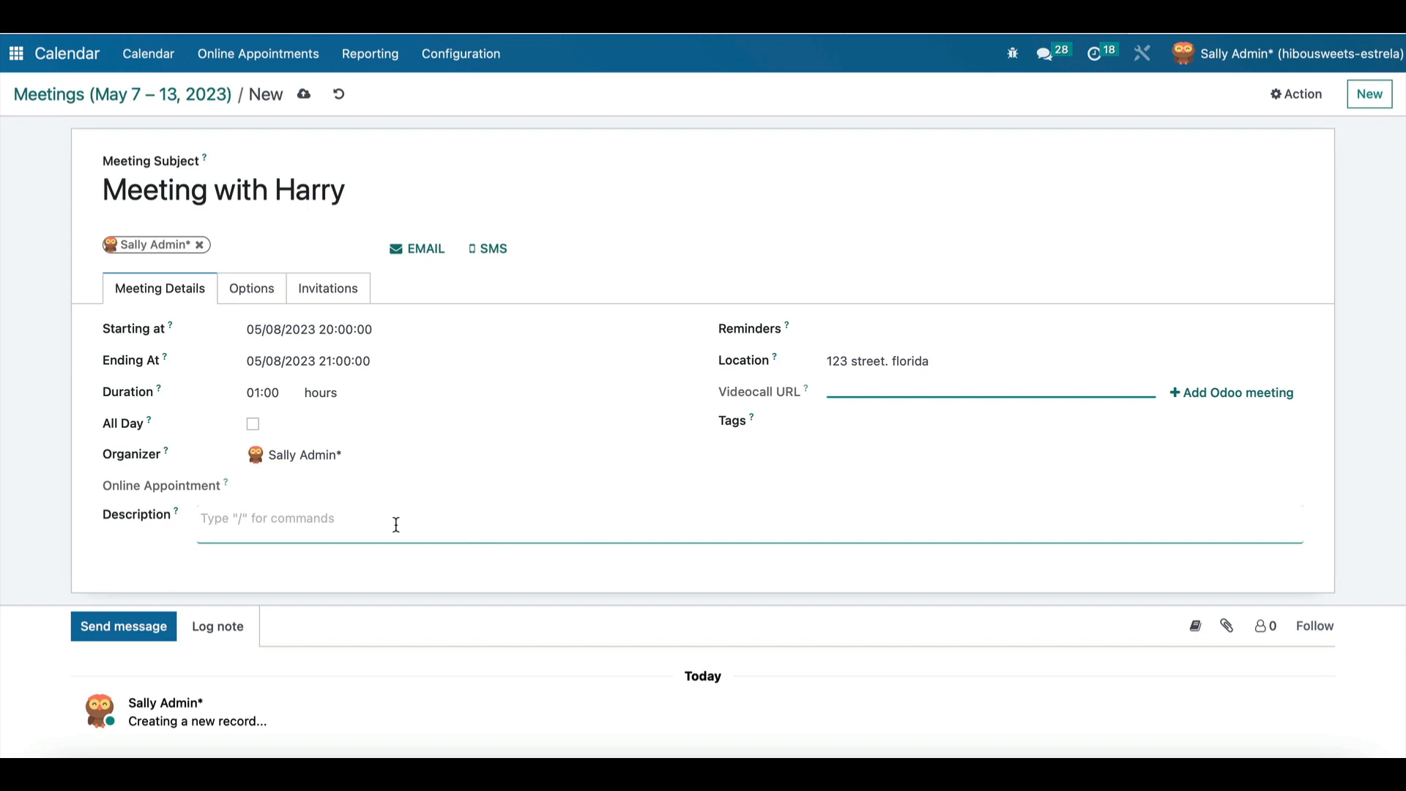
text(- How )
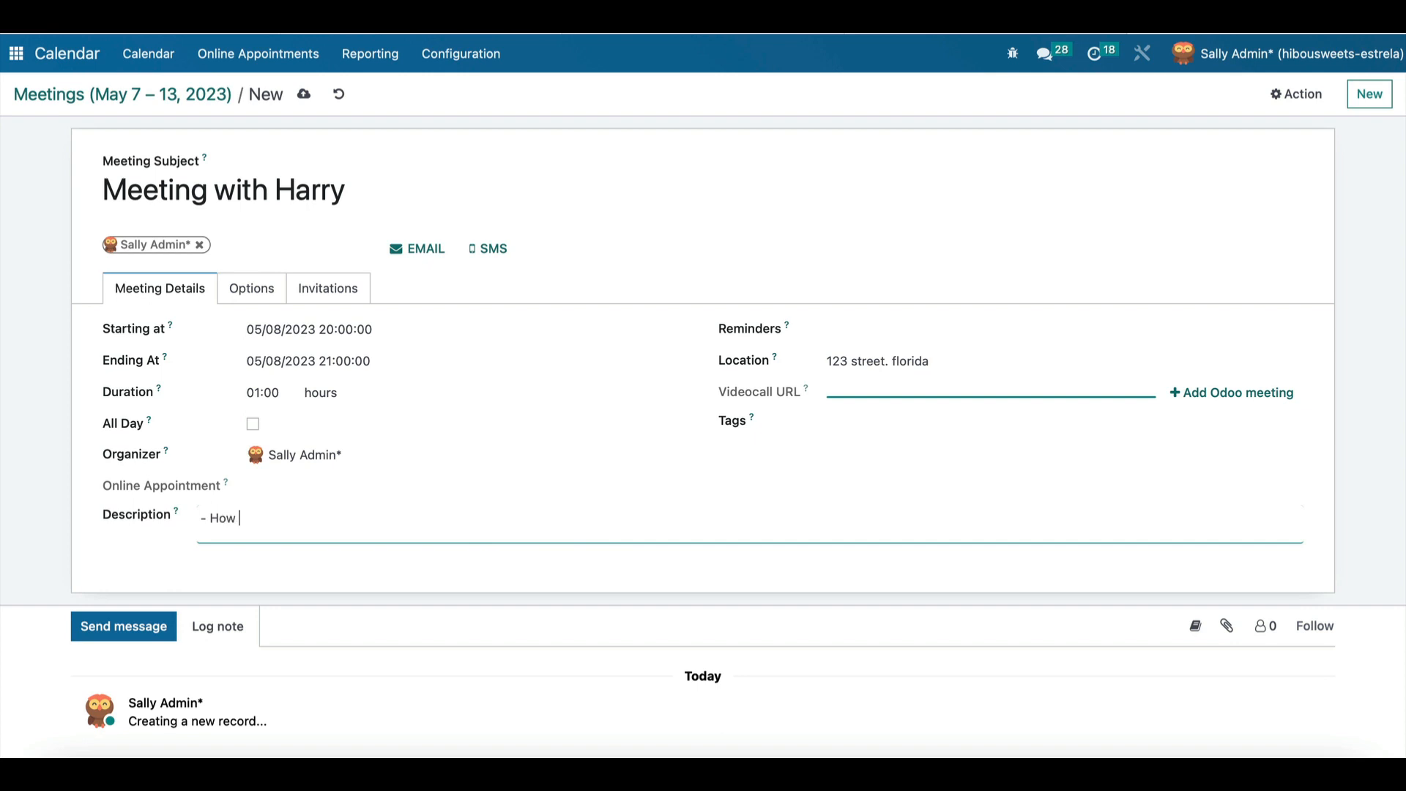
text(odoo can help you grow you)
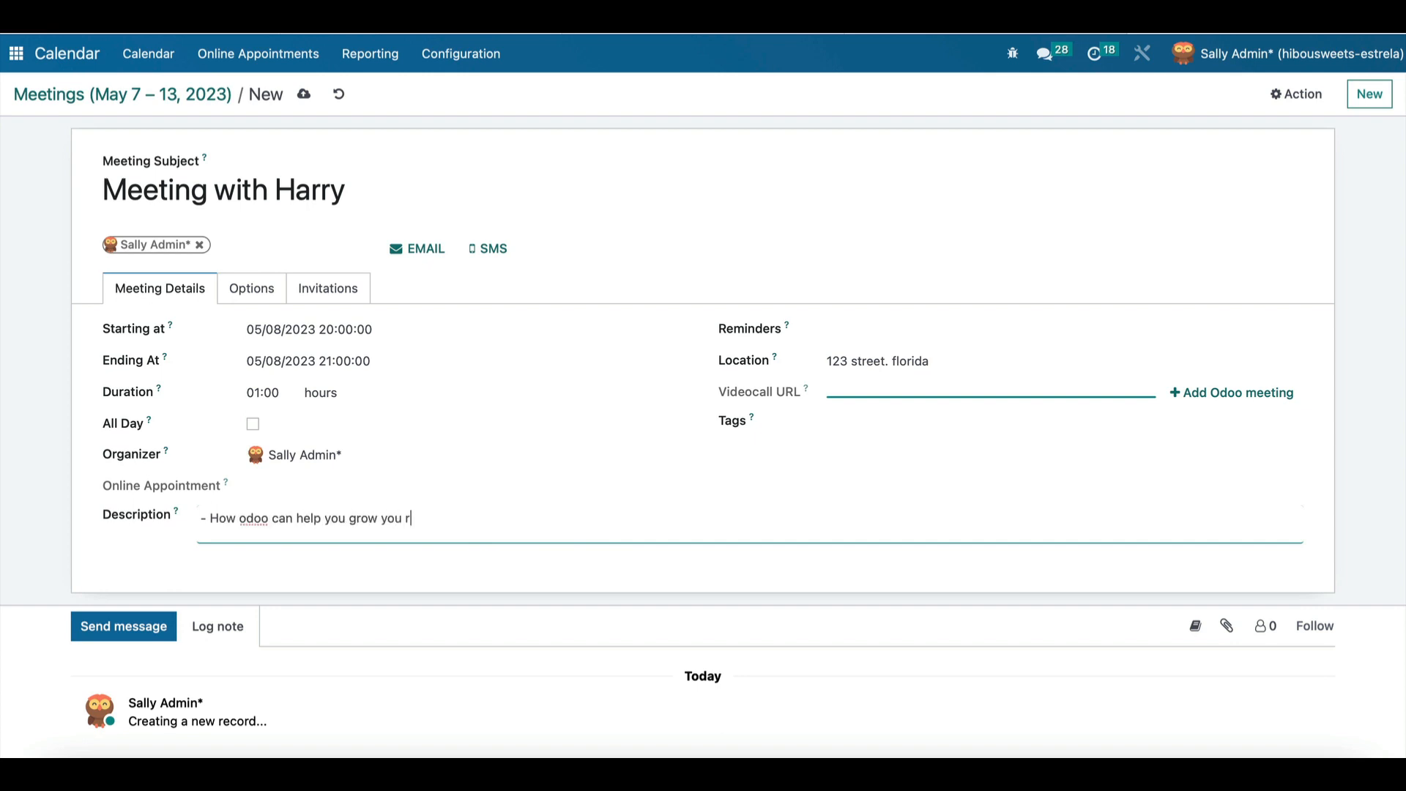
text(r business.)
click(278, 236)
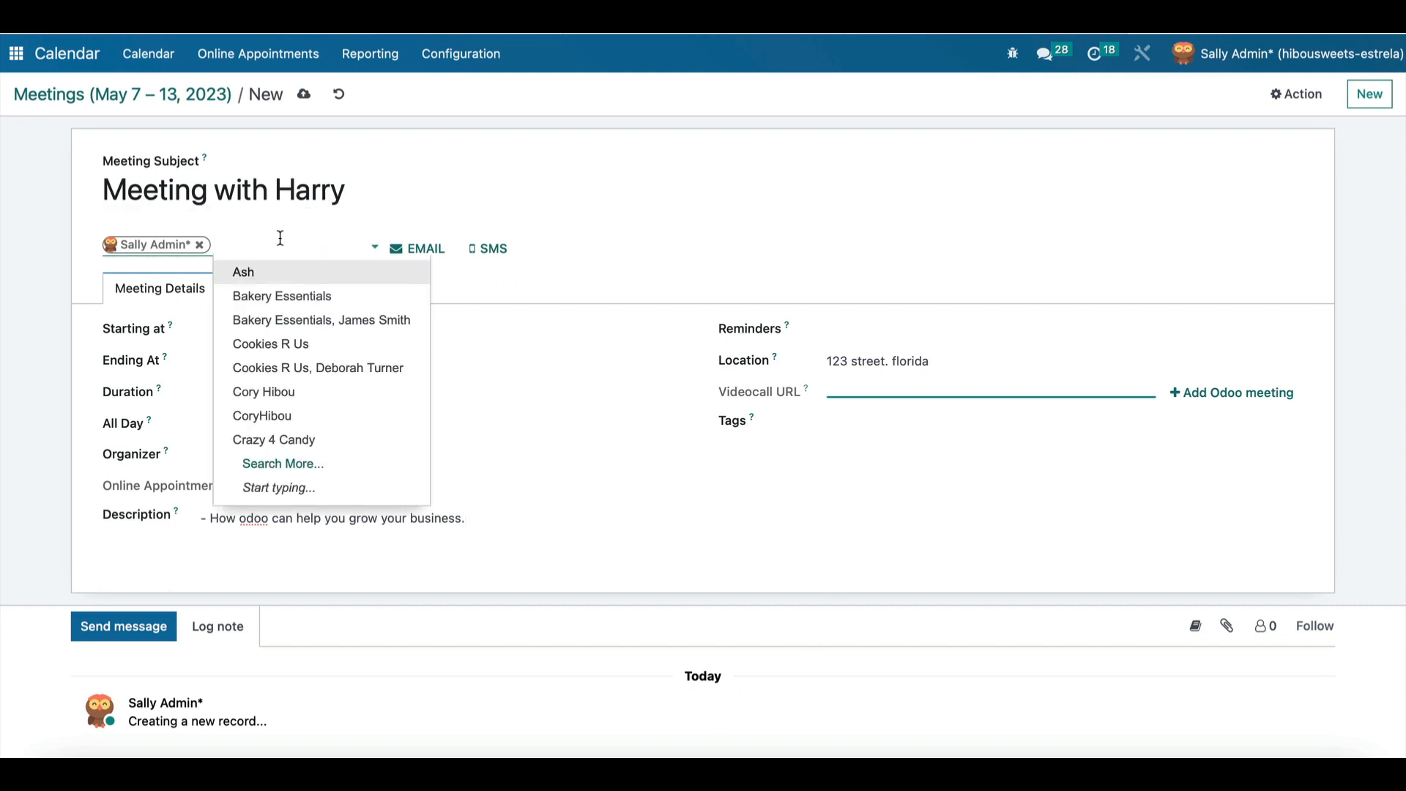
text(harry)
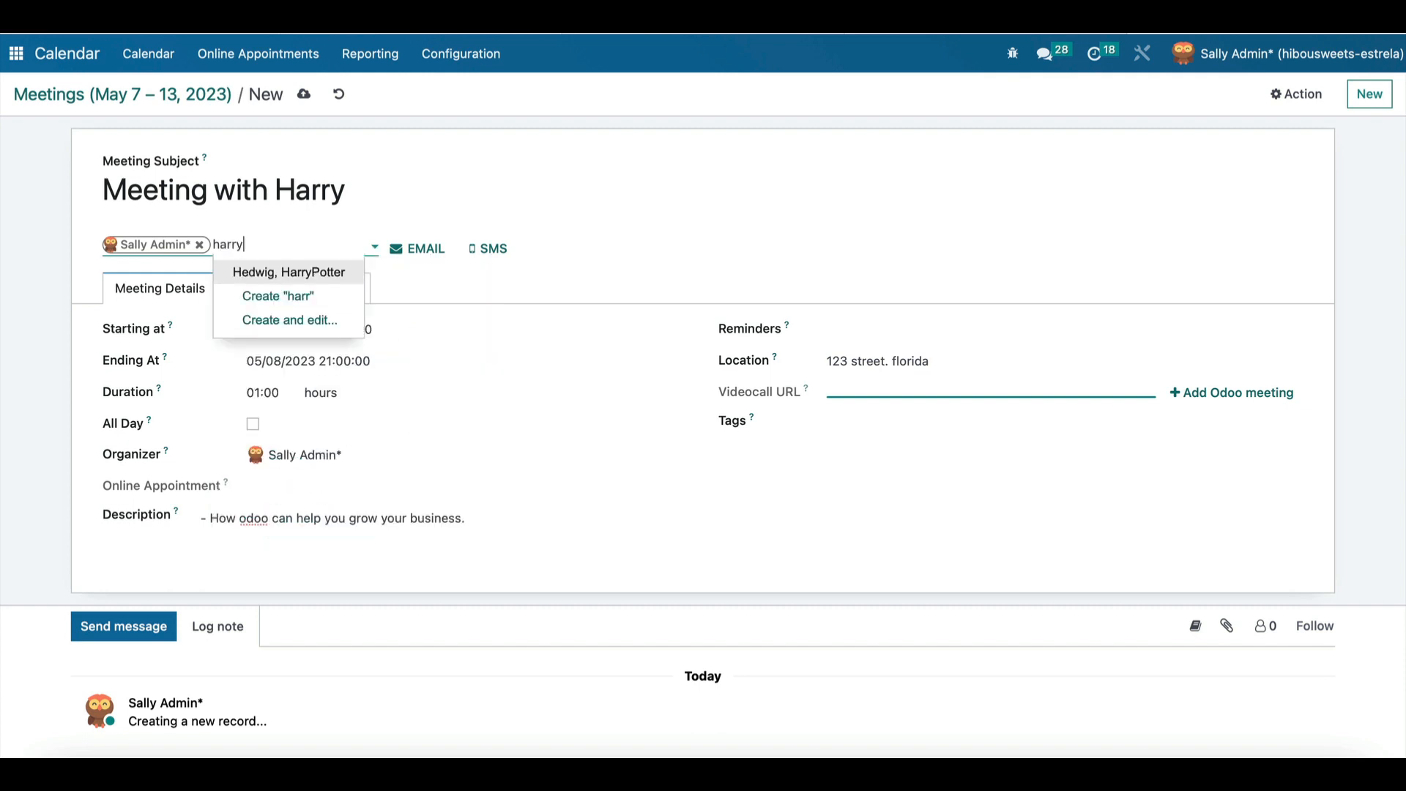
click(325, 272)
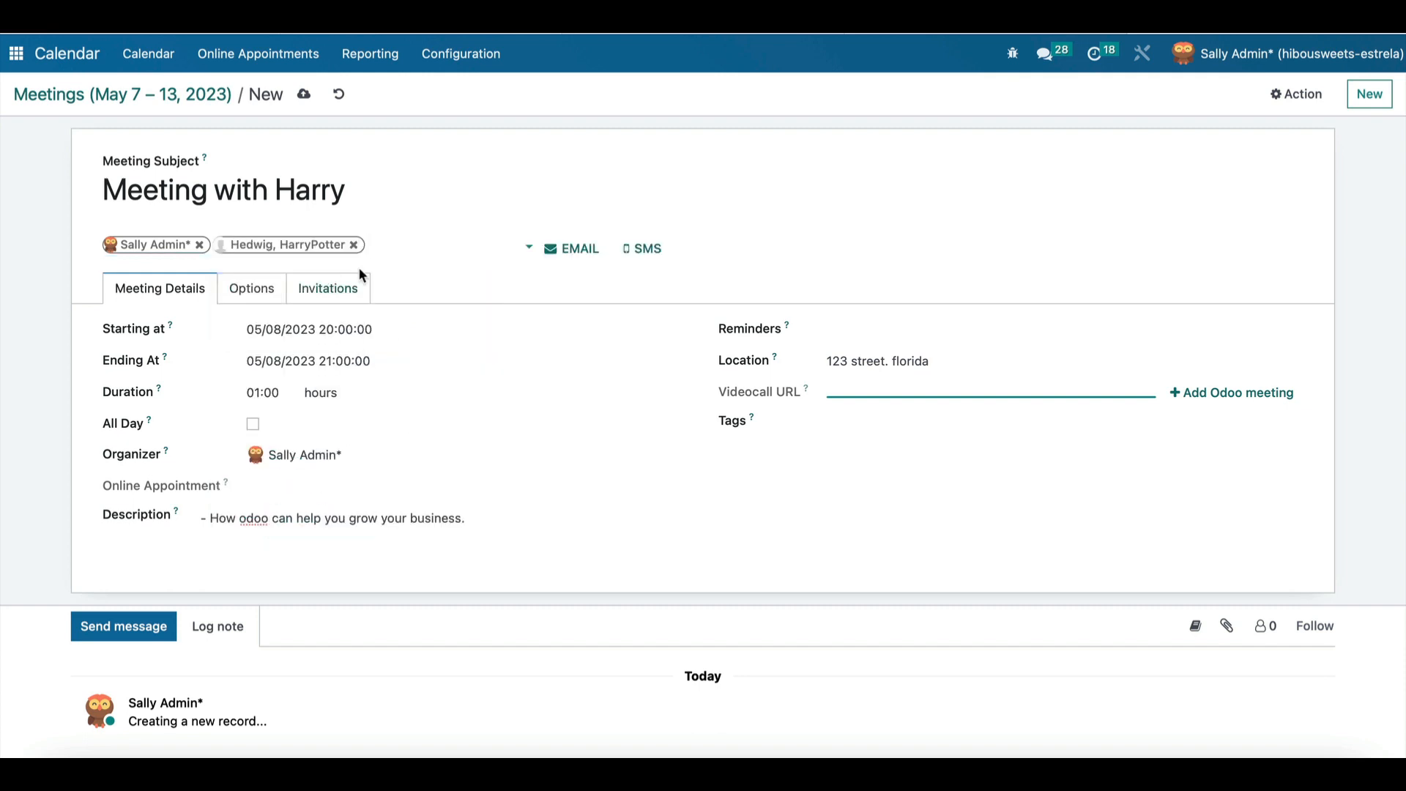
click(83, 94)
Start a new event in an empty Wednesday 10 time slot.
scroll(254, 524, down, 3)
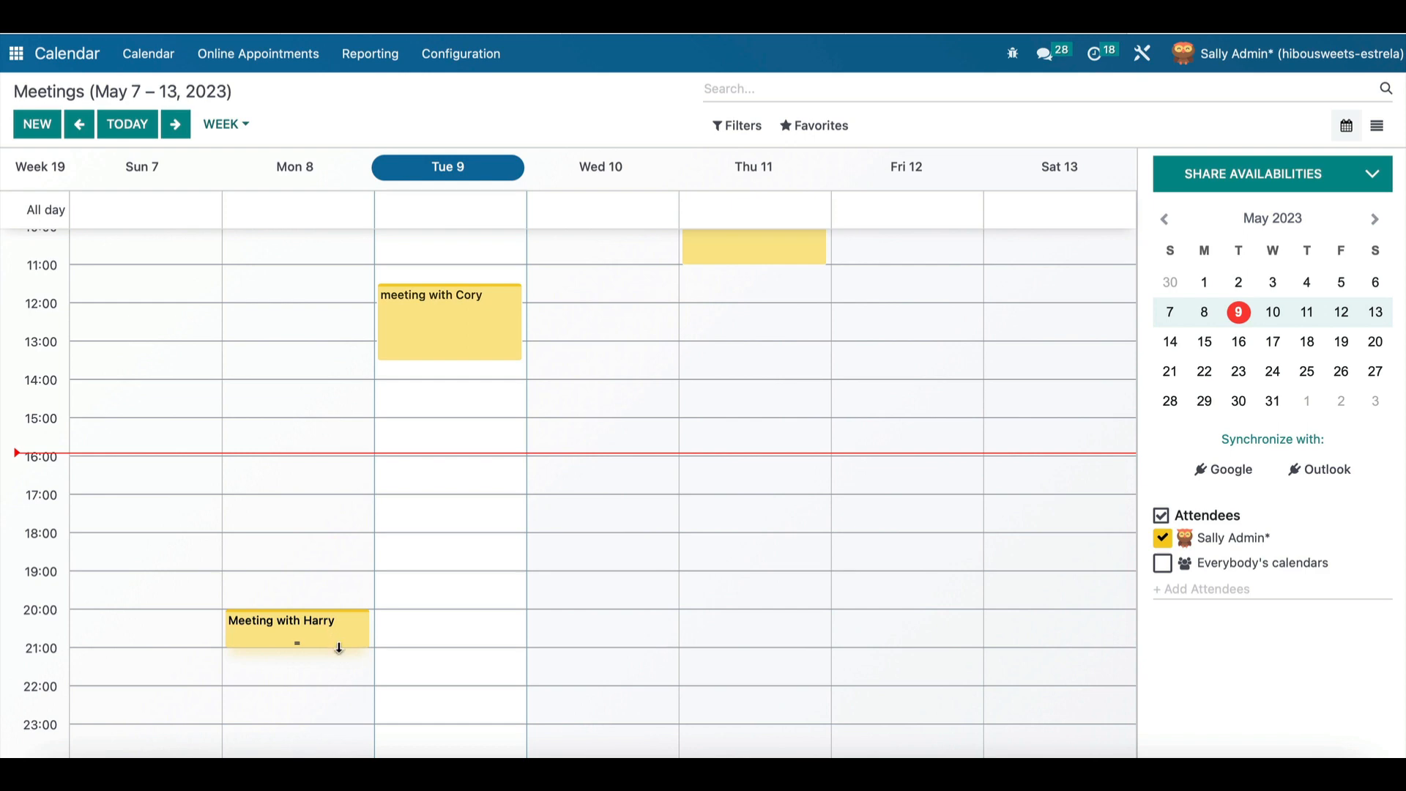
scroll(367, 599, up, 4)
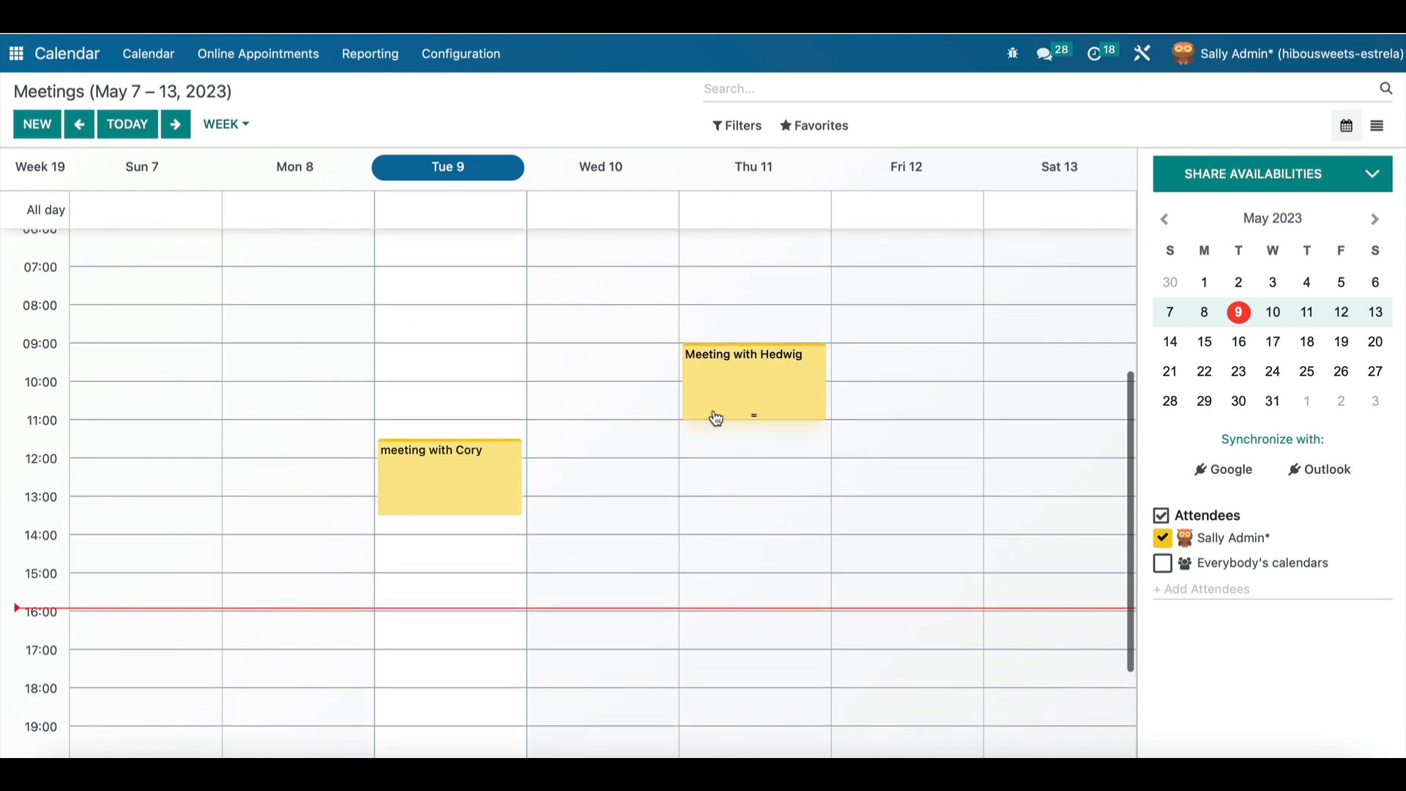
scroll(715, 416, up, 1)
scroll(715, 418, down, 2)
scroll(715, 417, up, 4)
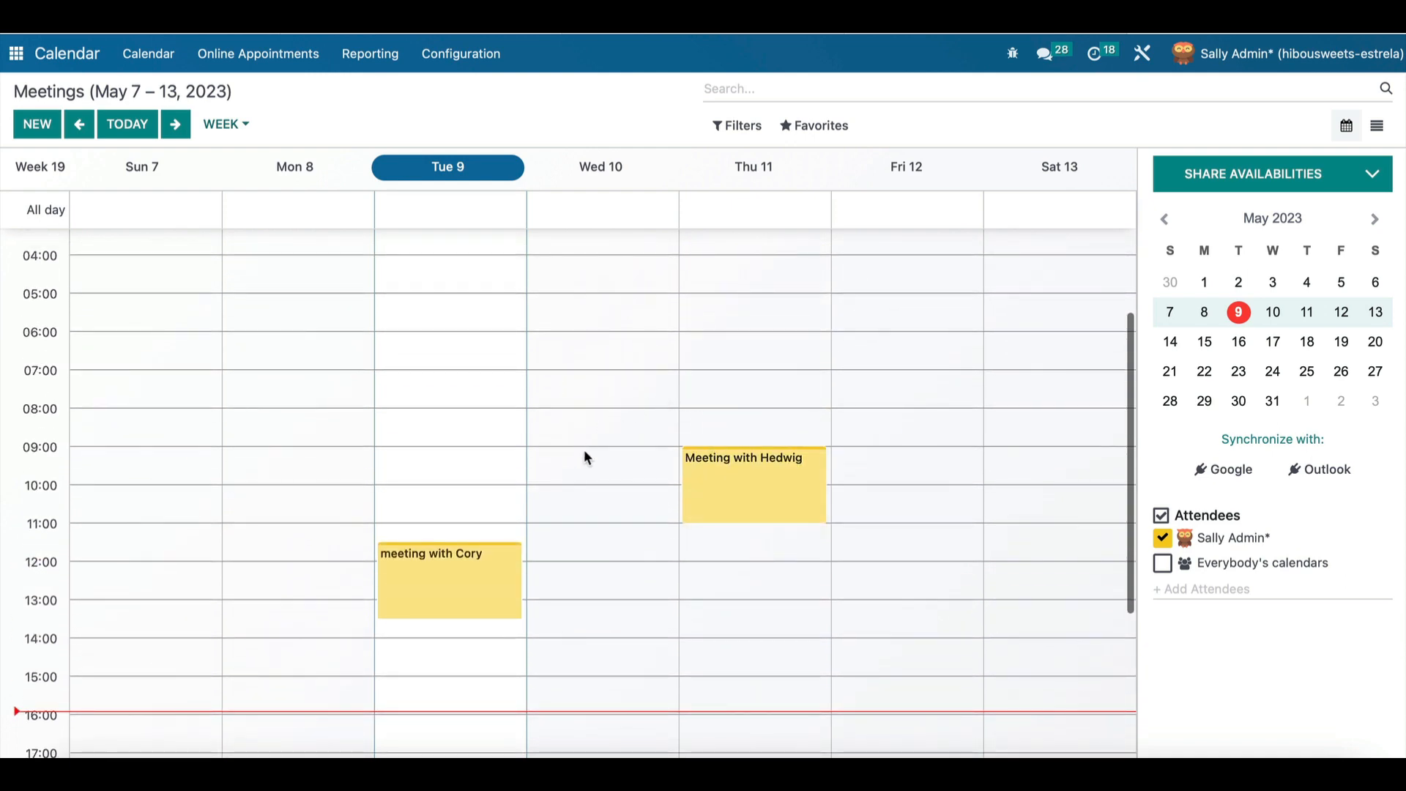
click(602, 619)
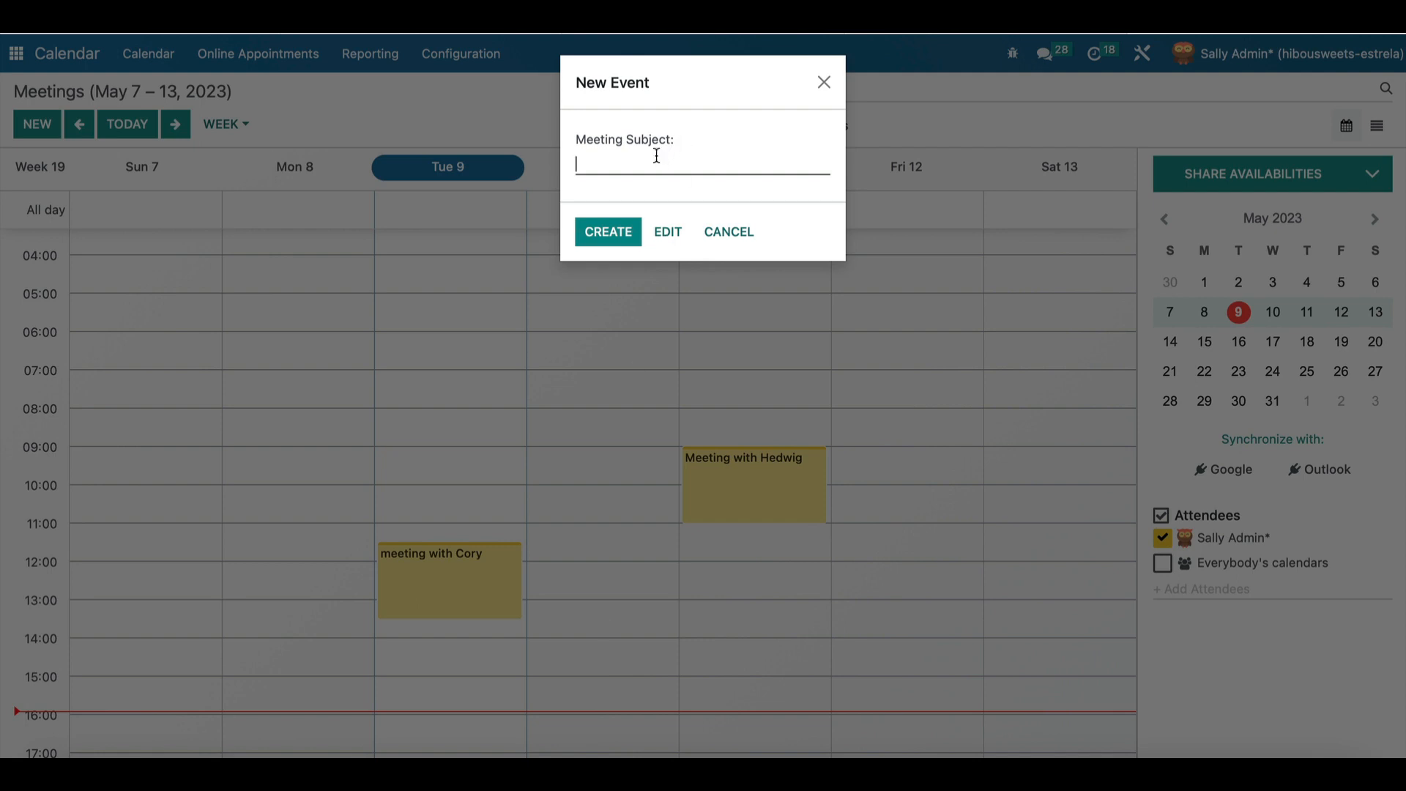
Name the event 'Meeting with Kaylie' and expand it into the full form for 05/10/2023 13:15–15:15.
text(Meeting with Kaylie)
click(668, 232)
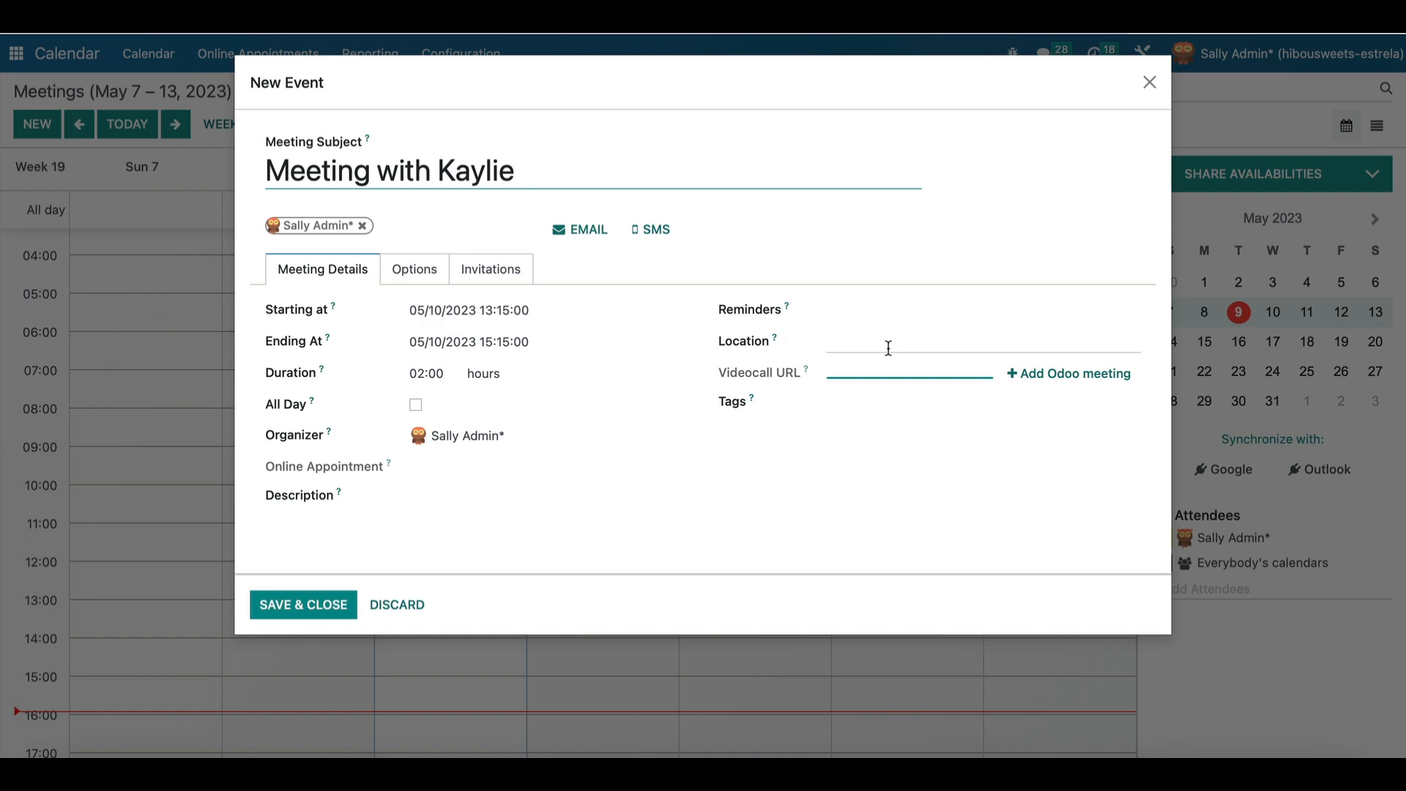
click(878, 374)
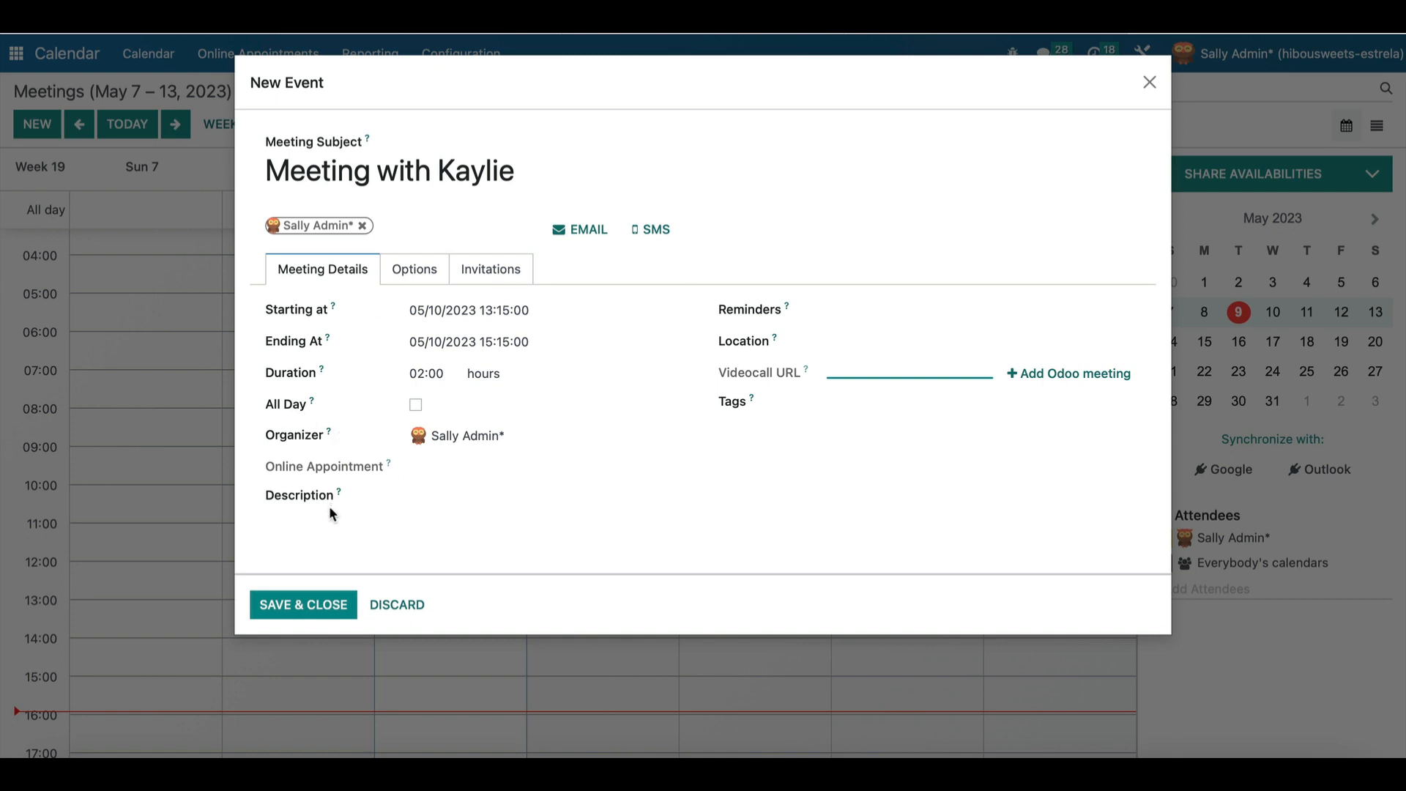
Add the Kaylie invitee as a new attendee contact with an email address.
click(407, 226)
text(kay)
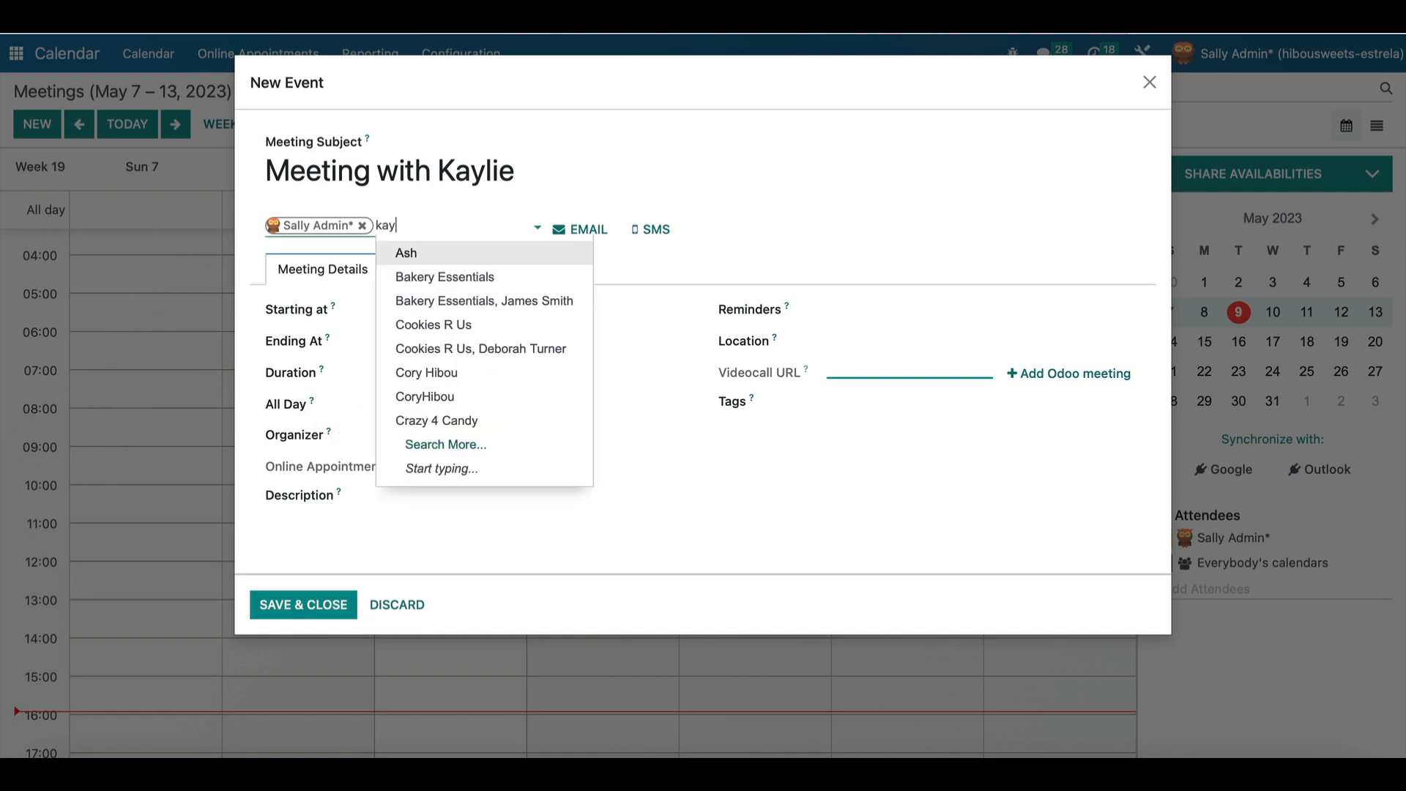
text(lie)
click(460, 241)
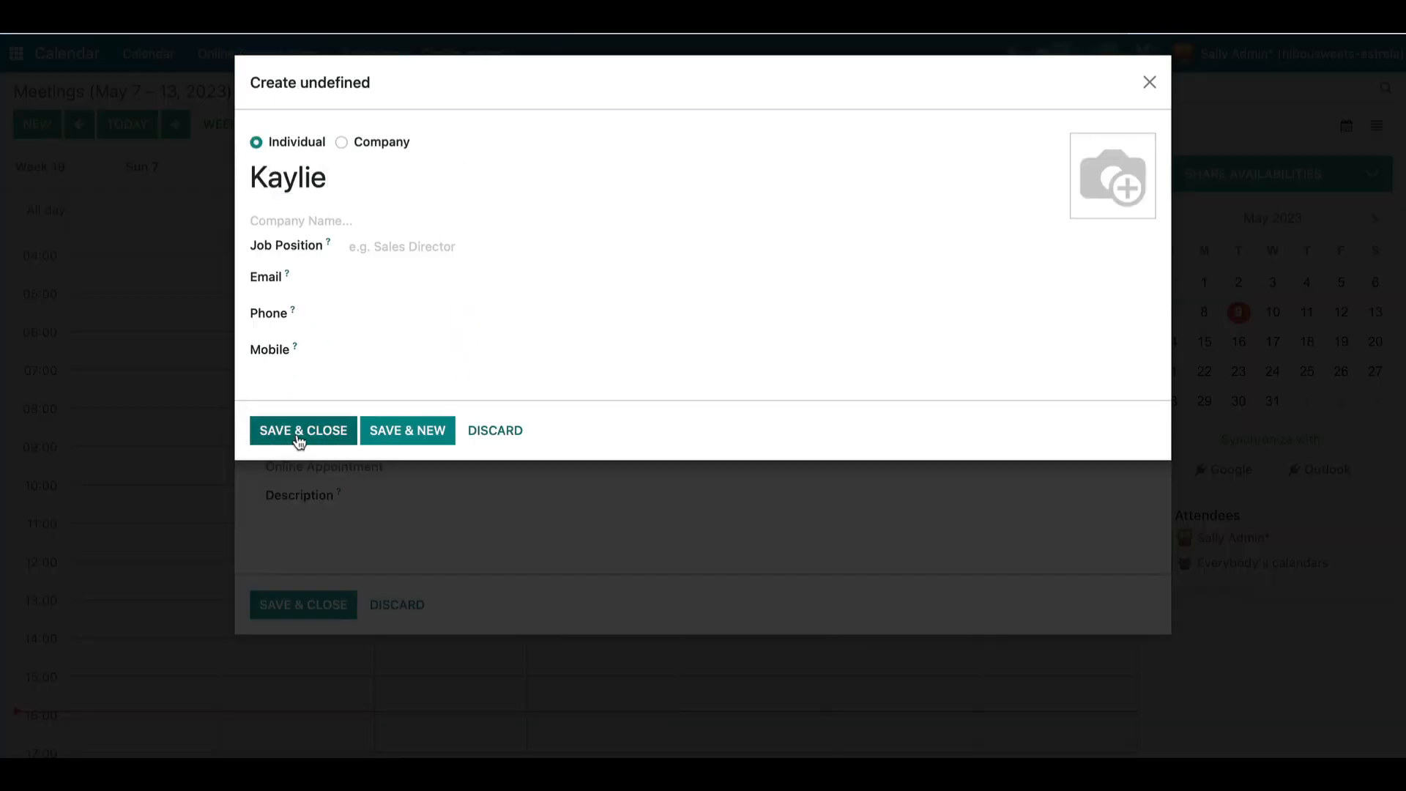
click(298, 439)
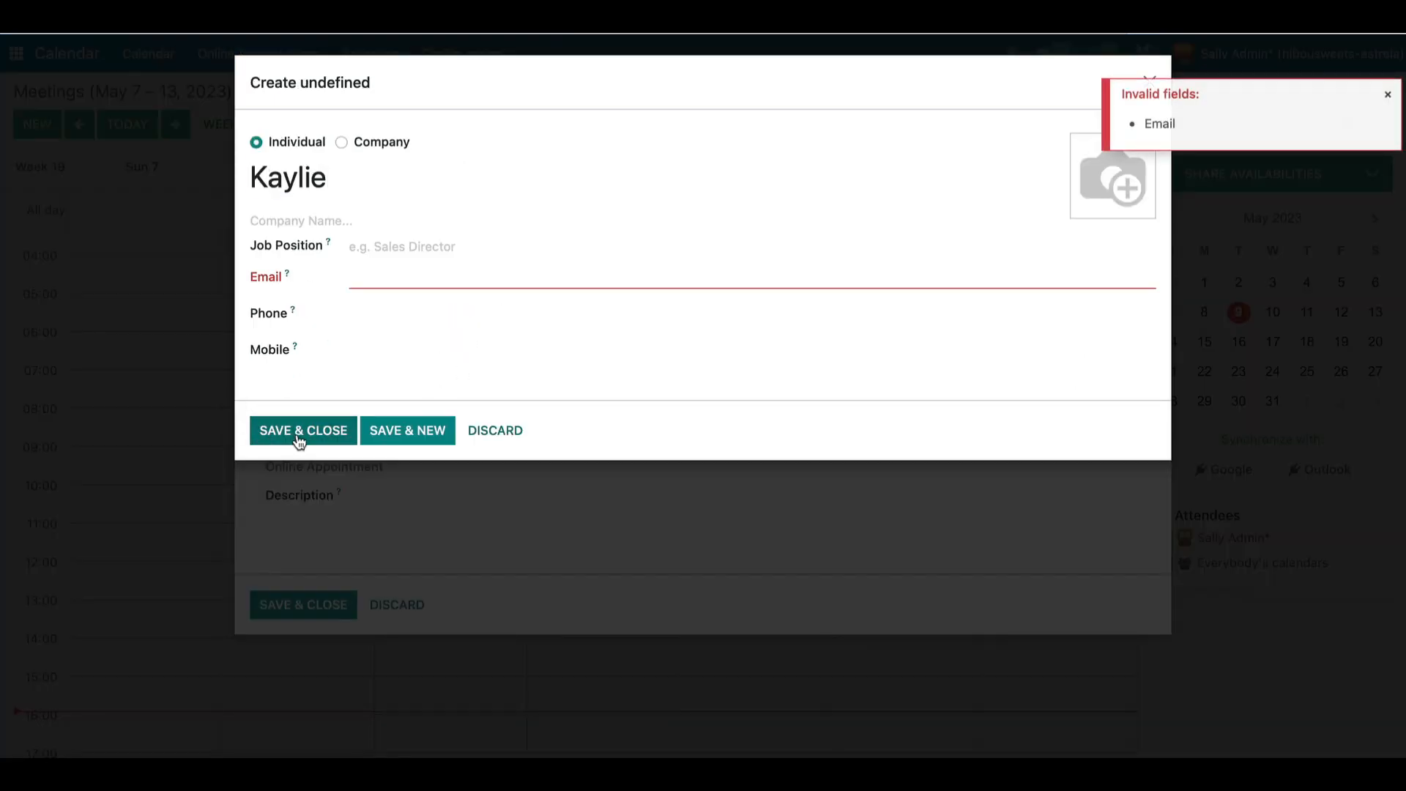
click(416, 276)
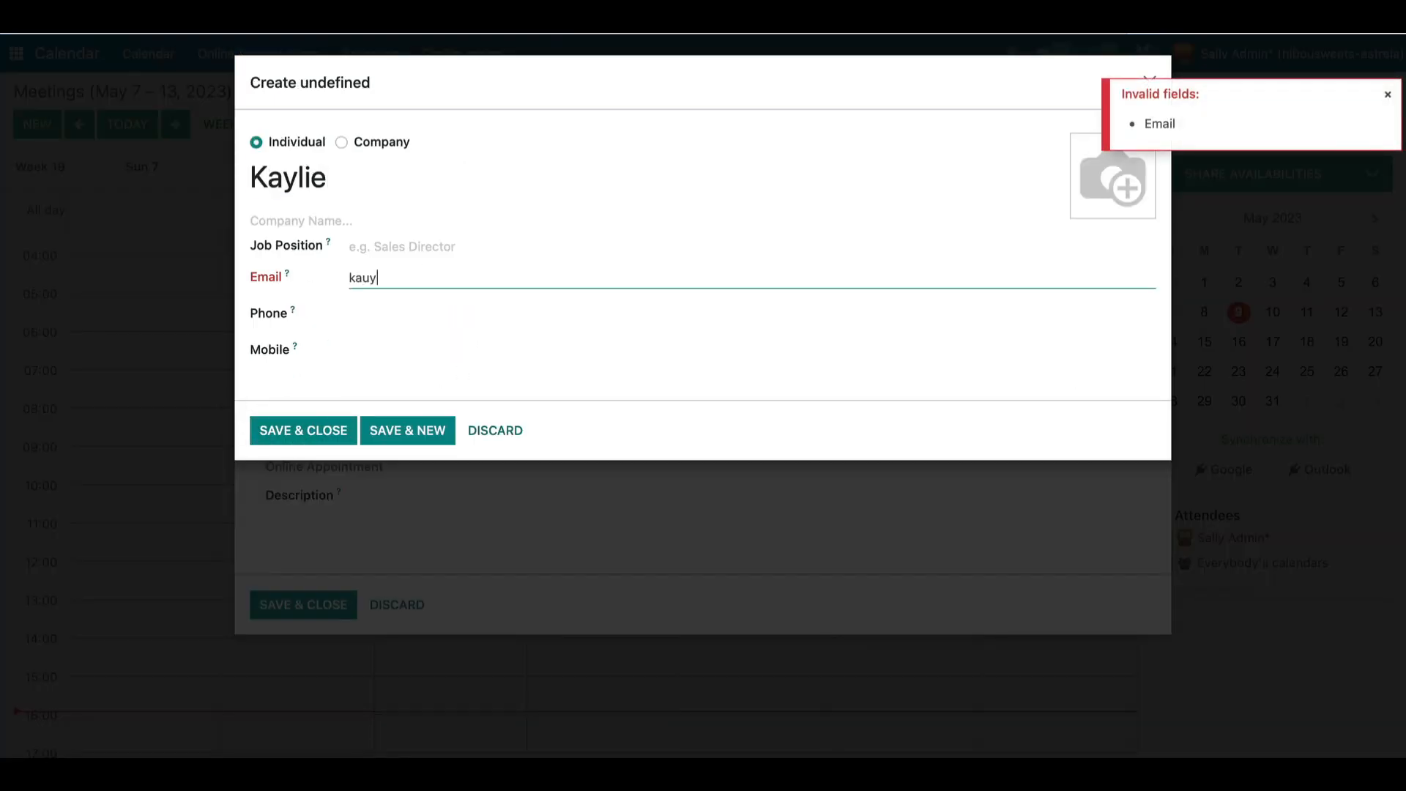
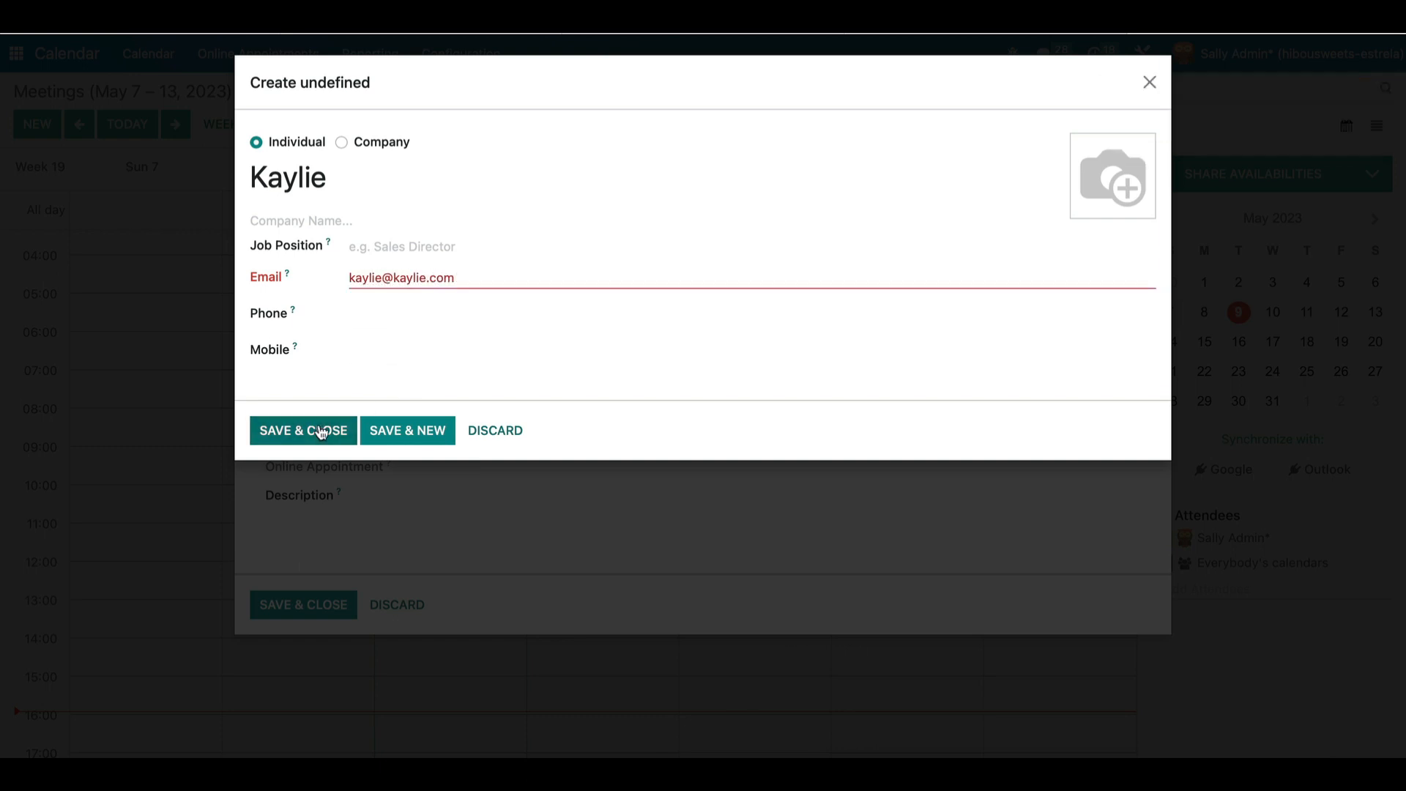
click(323, 430)
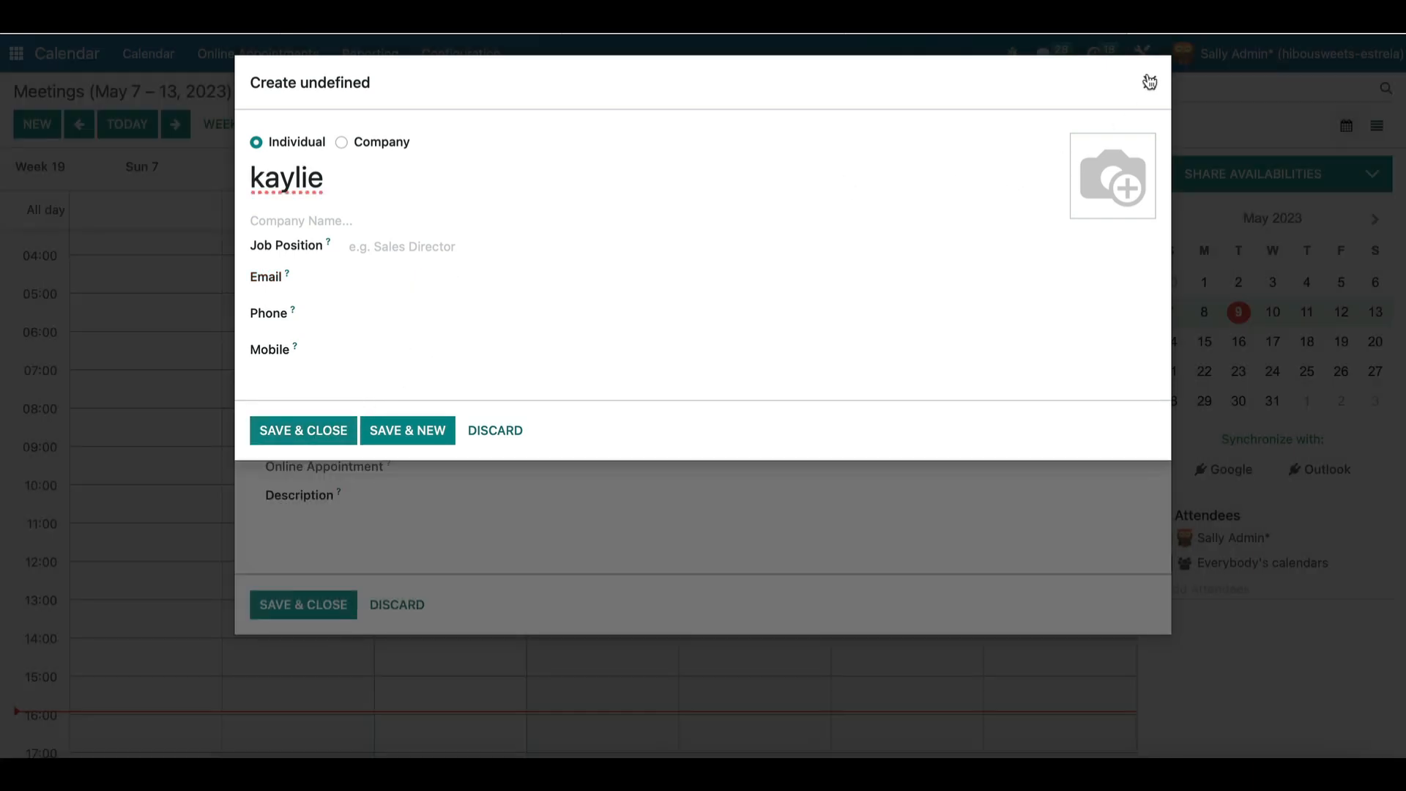
Save the Kaylie meeting to Wednesday 10 and open Tuesday's Cory meeting summary.
click(1148, 82)
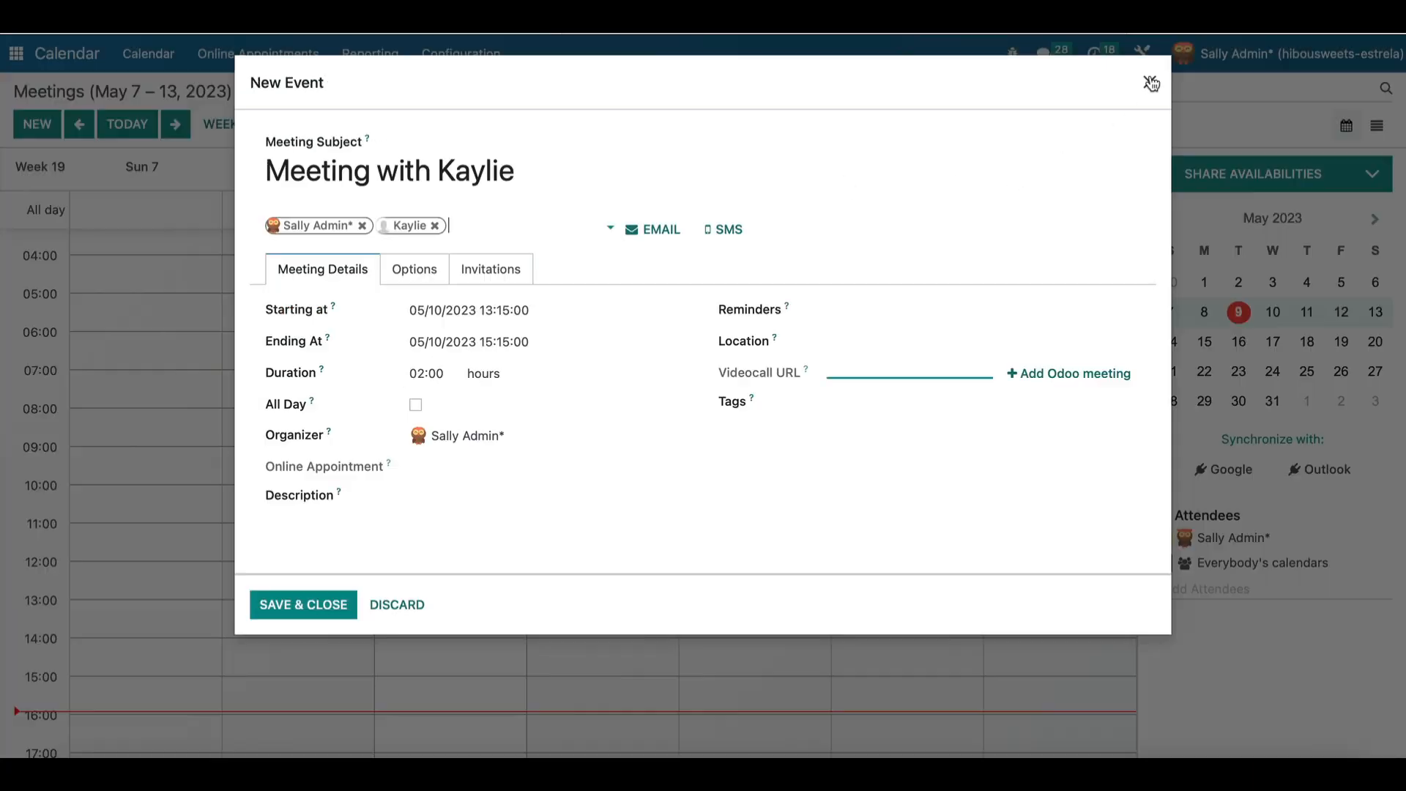
click(333, 605)
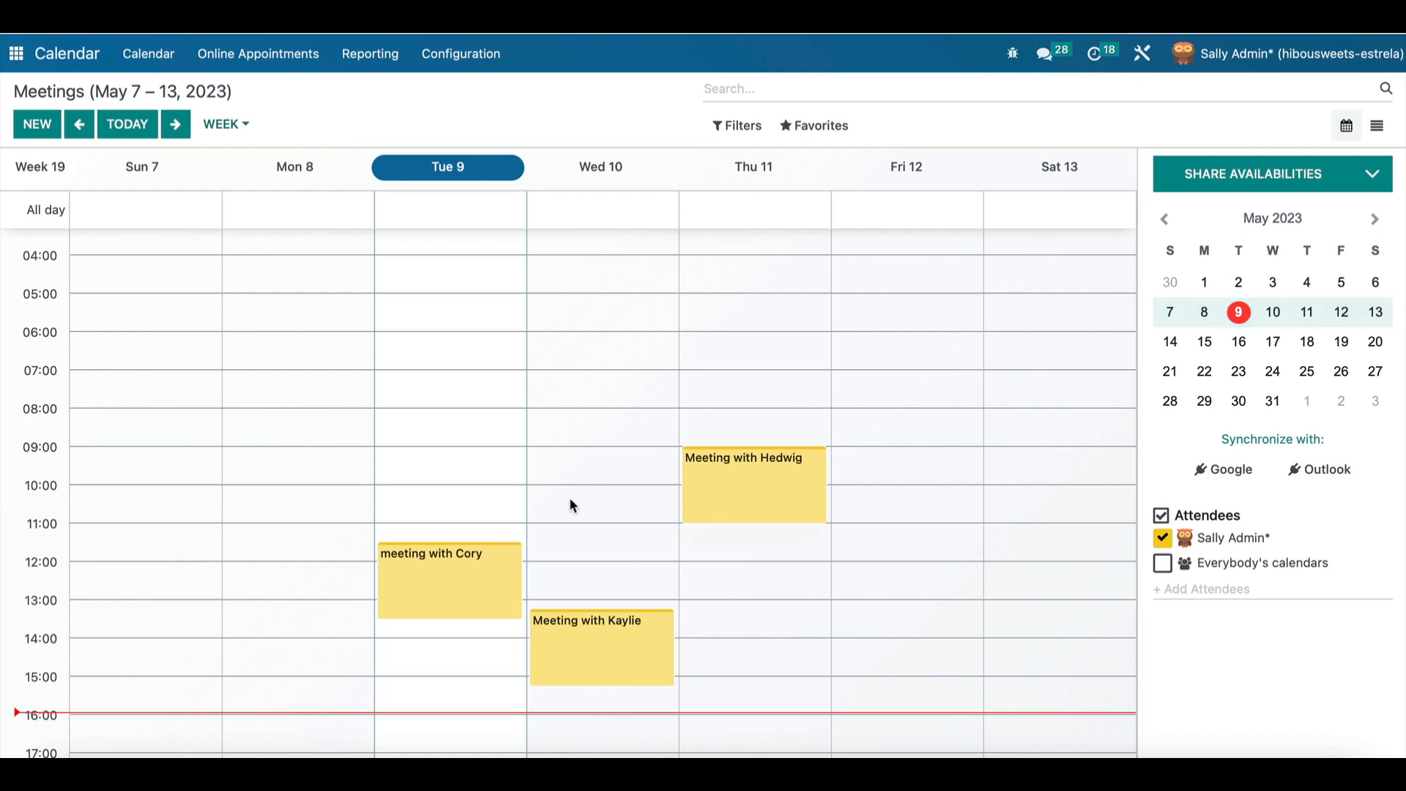
click(456, 562)
Make the Cory meeting recur weekly on Tuesdays for 2 repetitions and save.
click(563, 653)
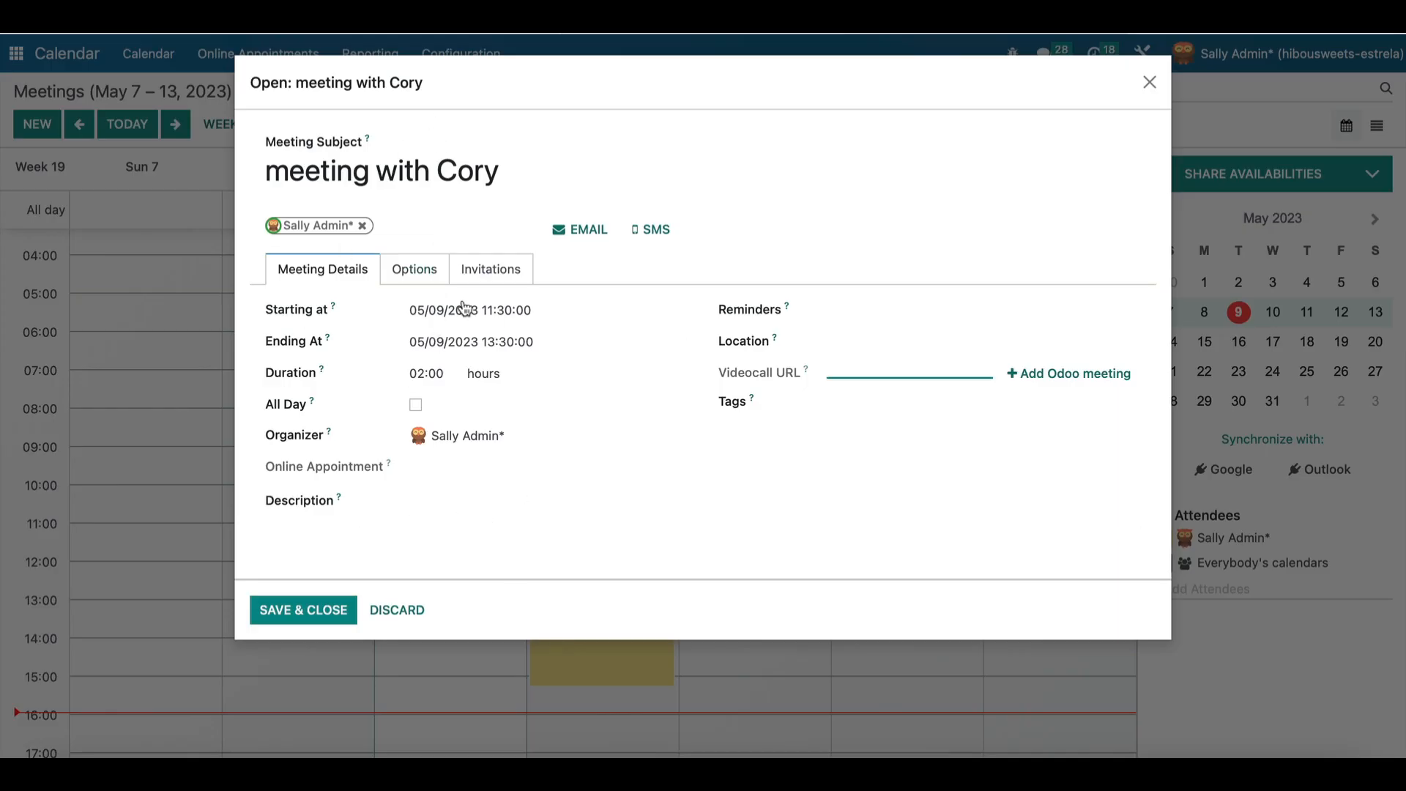
click(407, 277)
click(356, 310)
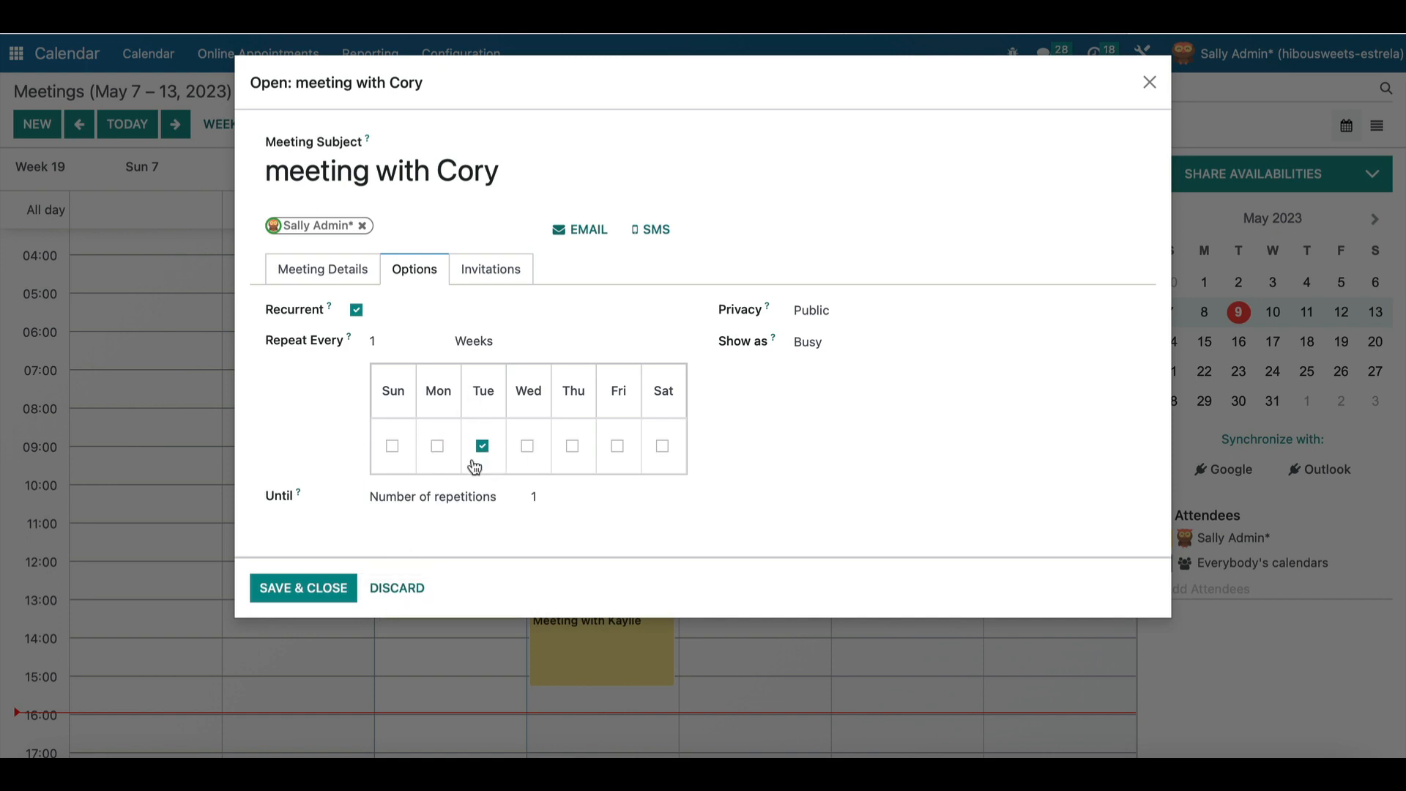
click(550, 492)
key(BackSpace)
text(2)
click(301, 601)
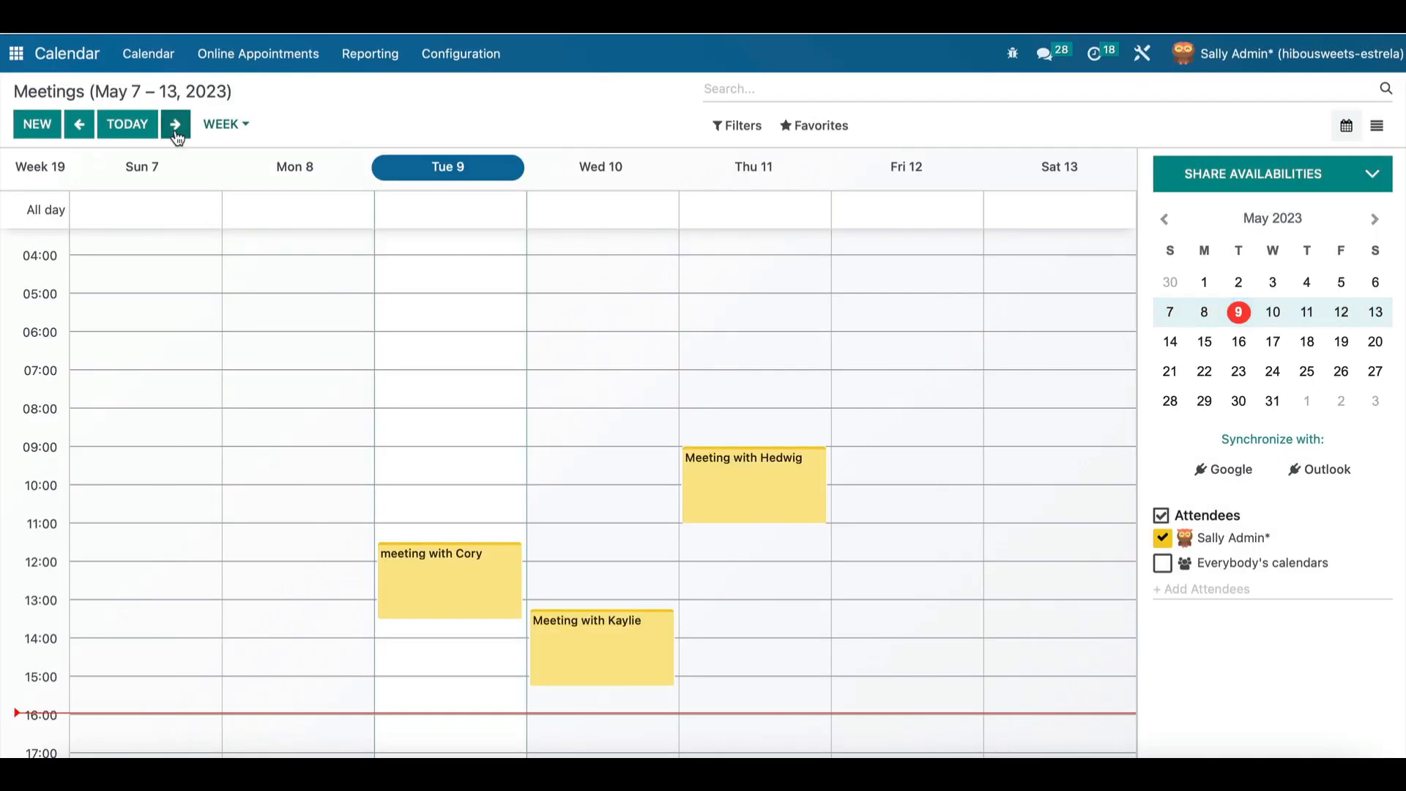
Check the May 14–20 and May 21–27 weeks, then return to the apps home screen.
click(176, 126)
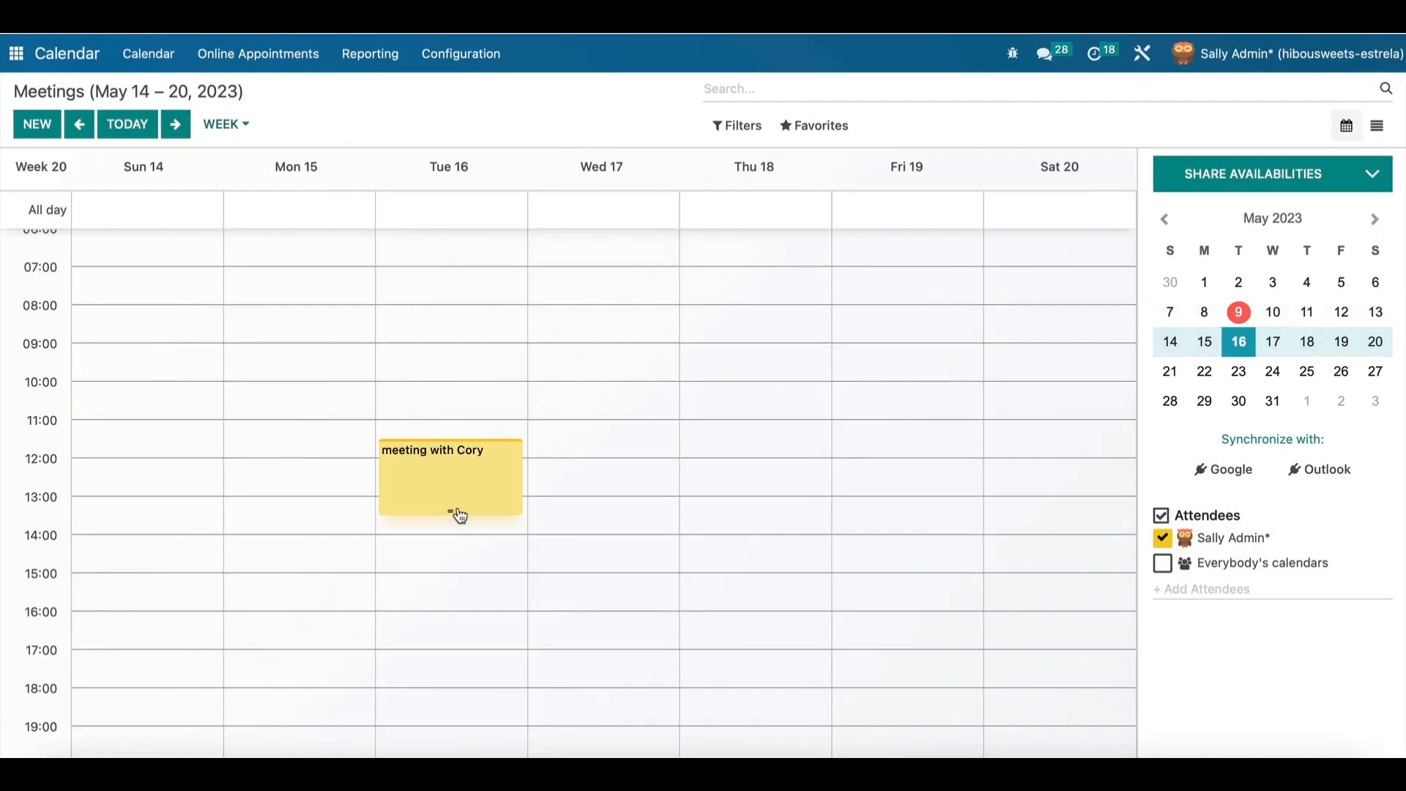
click(176, 126)
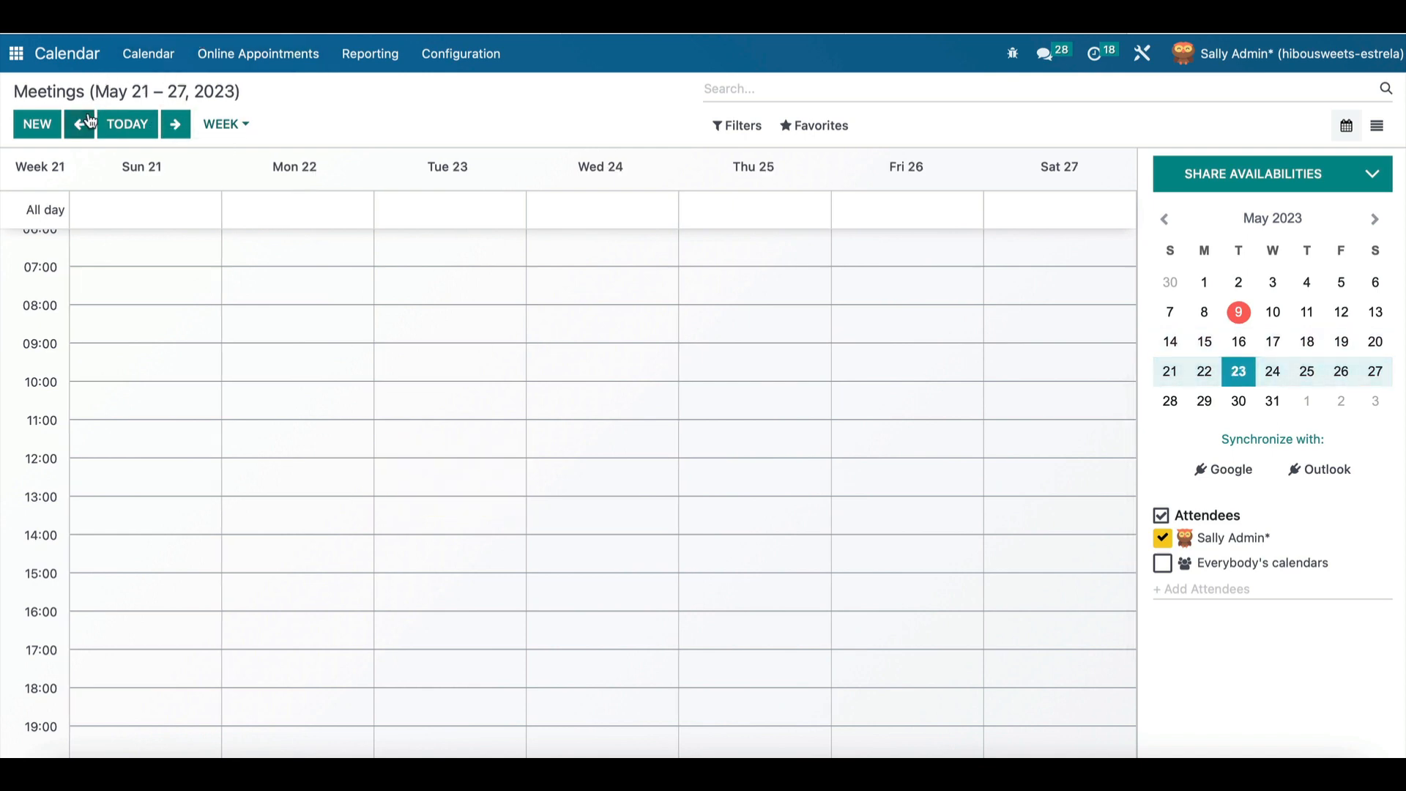
click(17, 54)
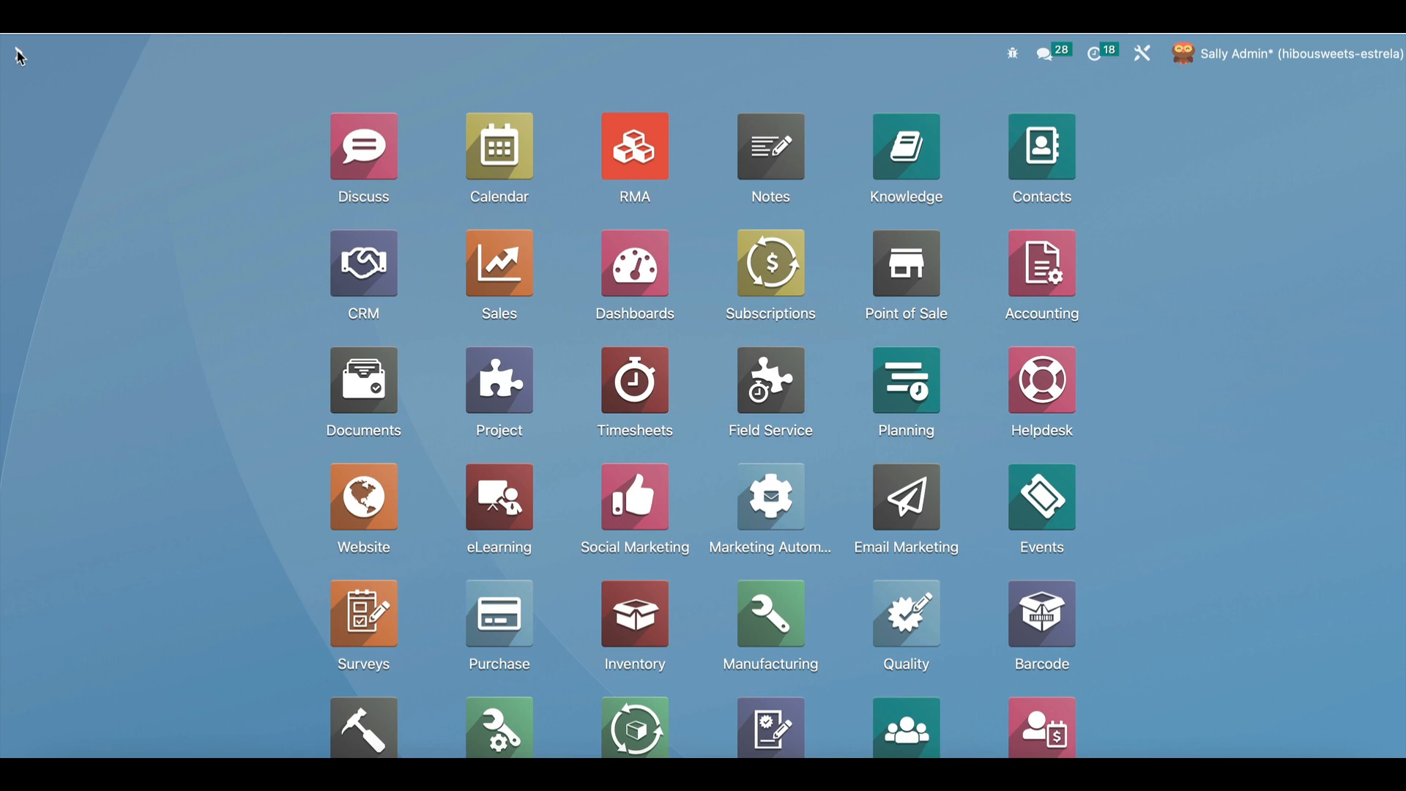